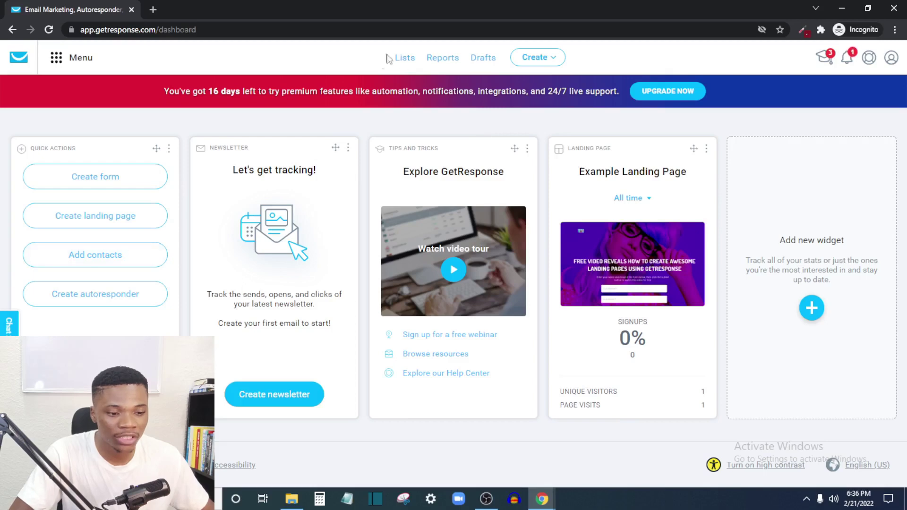
# Create a new contact list called 'Example List' from the Lists page
pyautogui.click(404, 58)
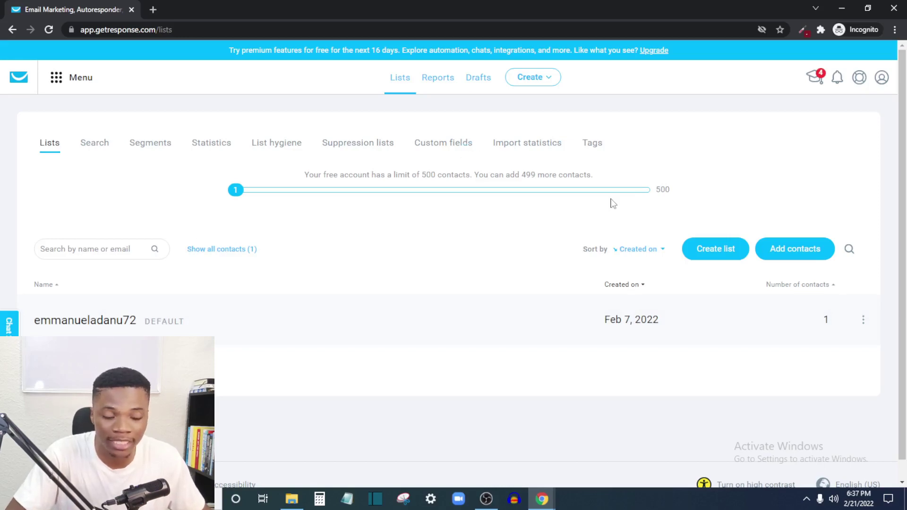
pyautogui.click(722, 250)
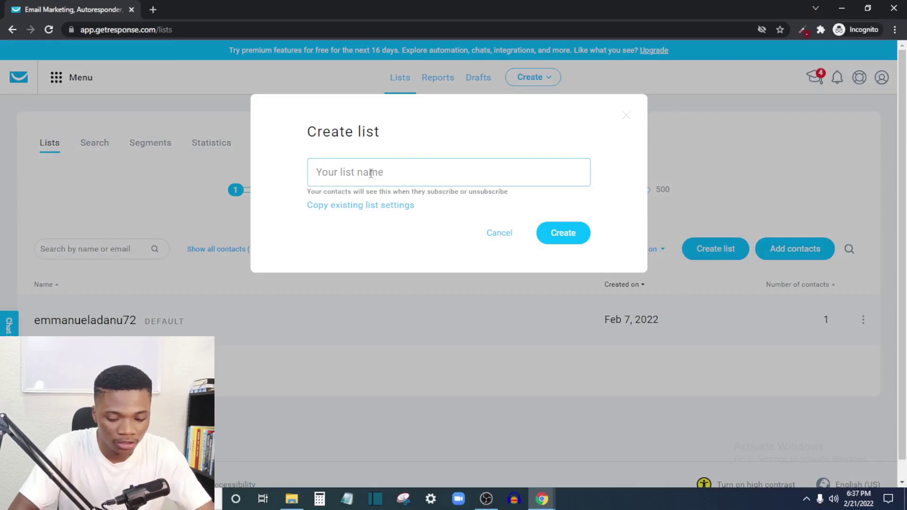
pyautogui.write('Example')
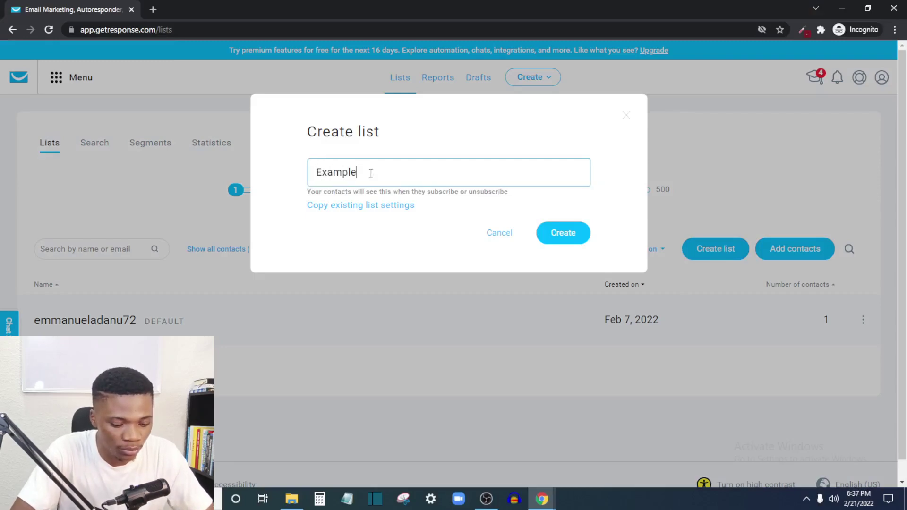
pyautogui.write(' List')
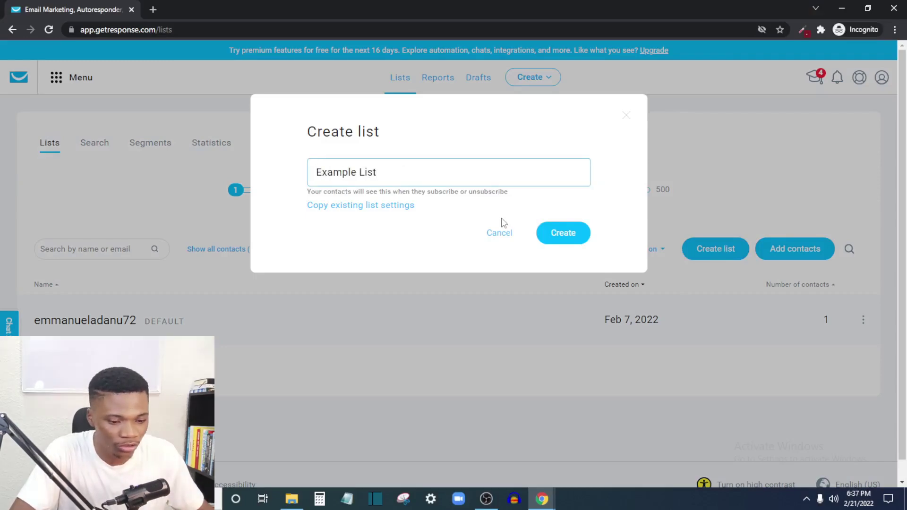
pyautogui.click(566, 234)
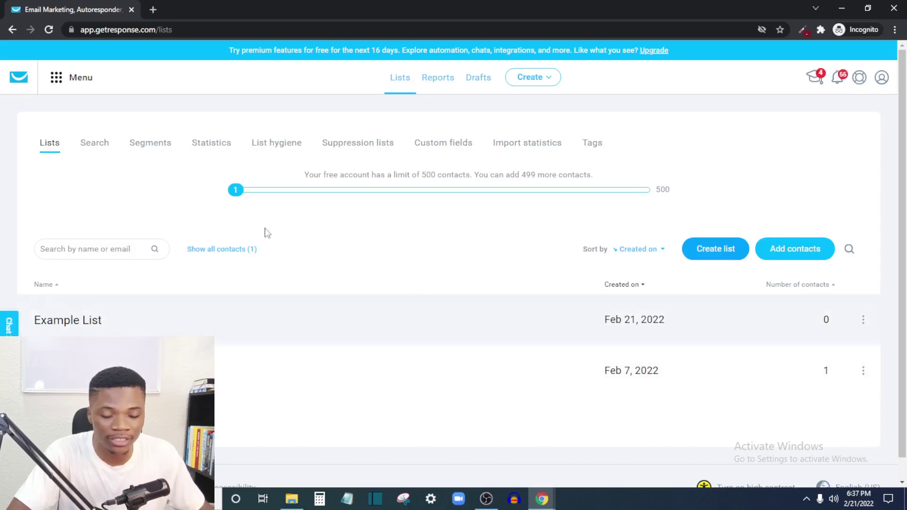
# Create a new autoresponder named 'Day 0' and scroll down to its subject line
pyautogui.click(56, 79)
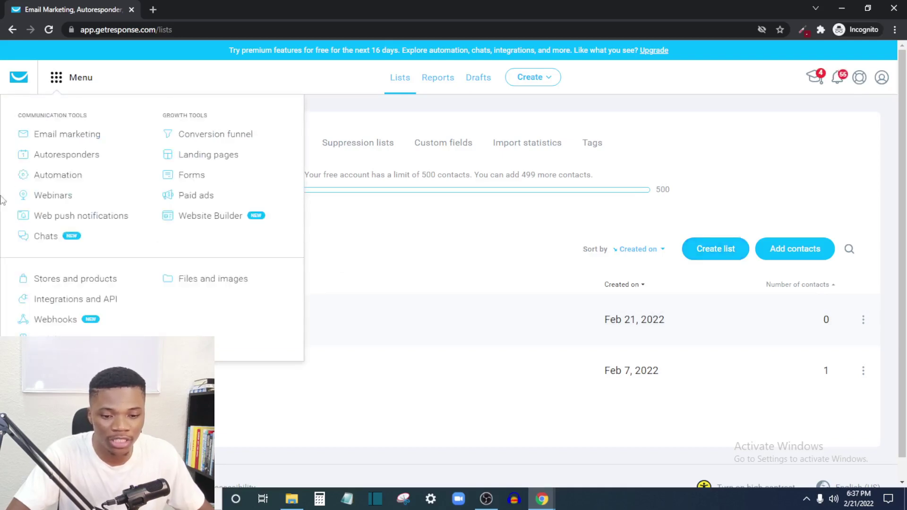
pyautogui.click(53, 158)
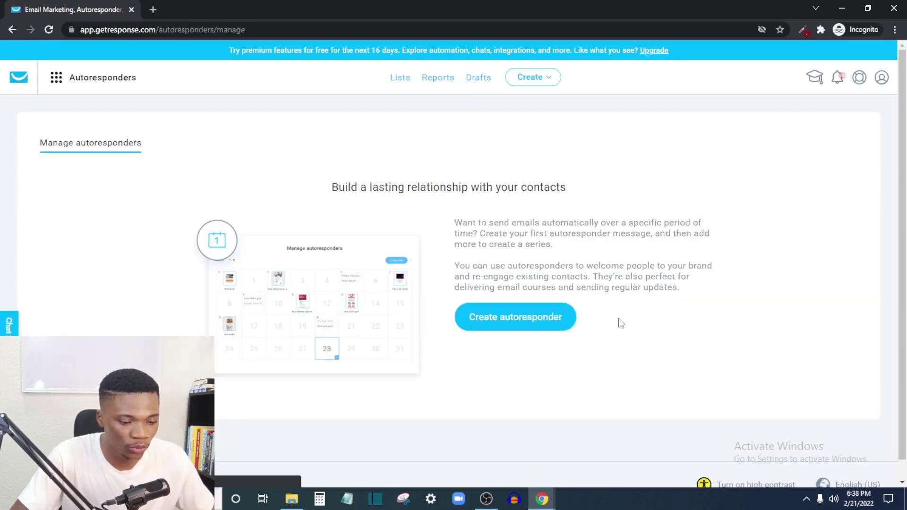
pyautogui.click(525, 326)
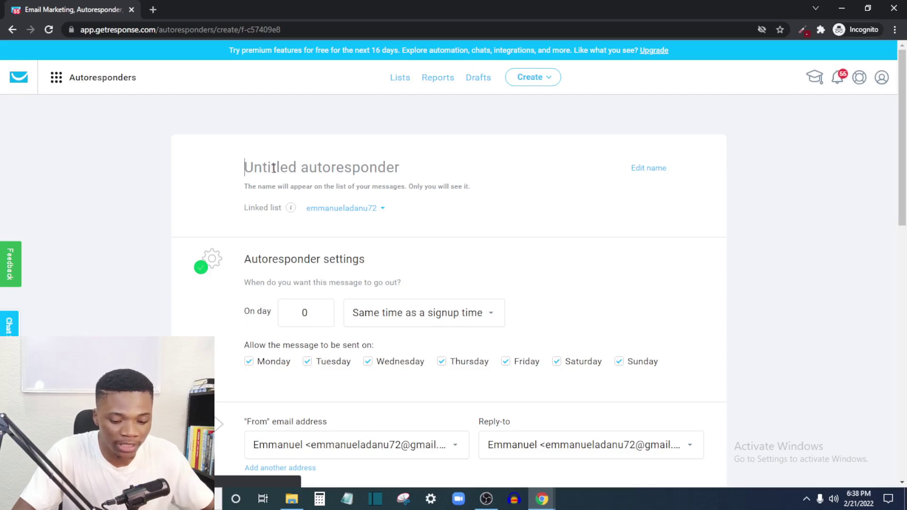
pyautogui.write('Day 0')
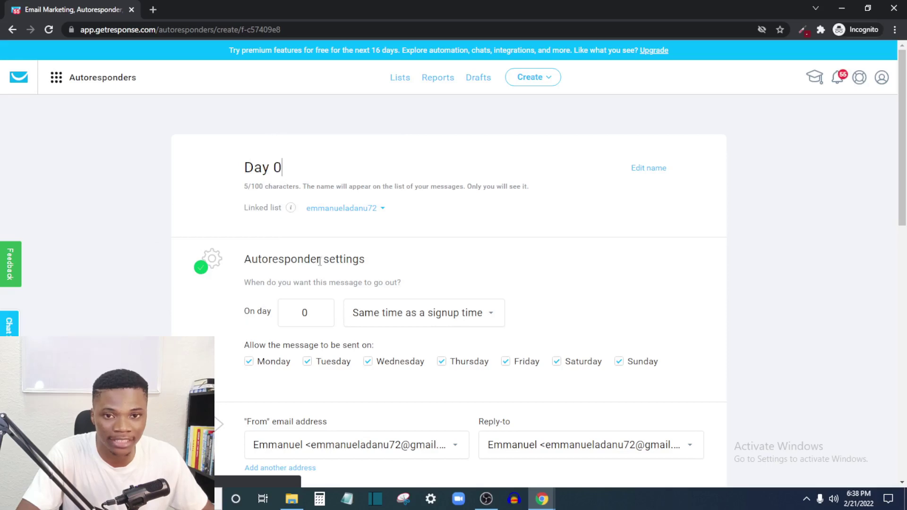
pyautogui.scroll(-3, 327, 267)
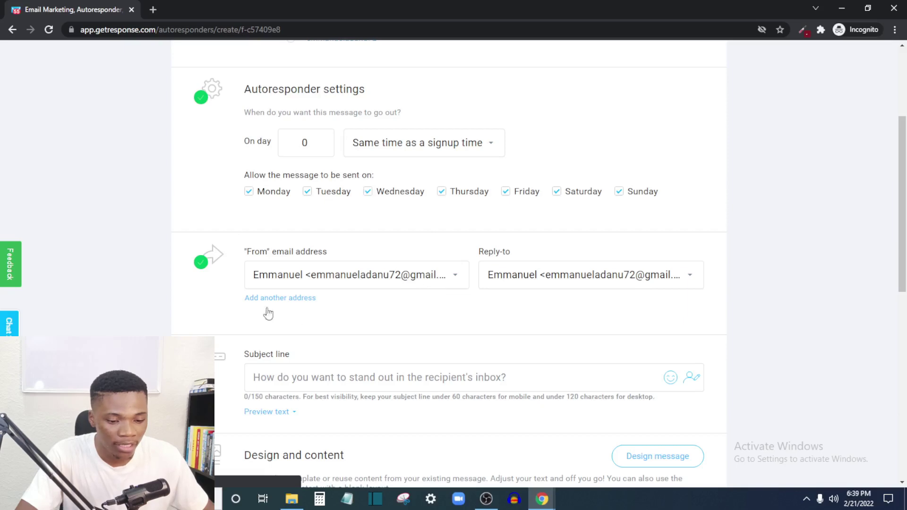
pyautogui.scroll(-1, 309, 274)
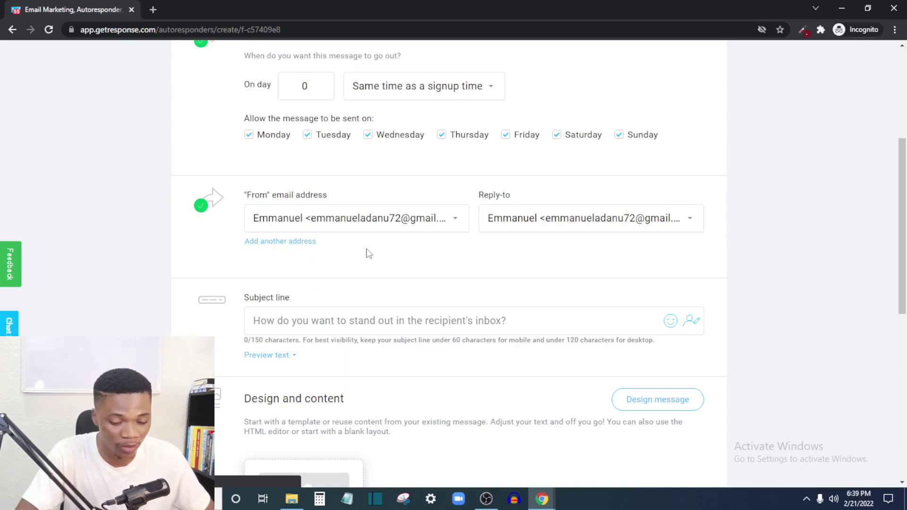
pyautogui.scroll(-3, 330, 324)
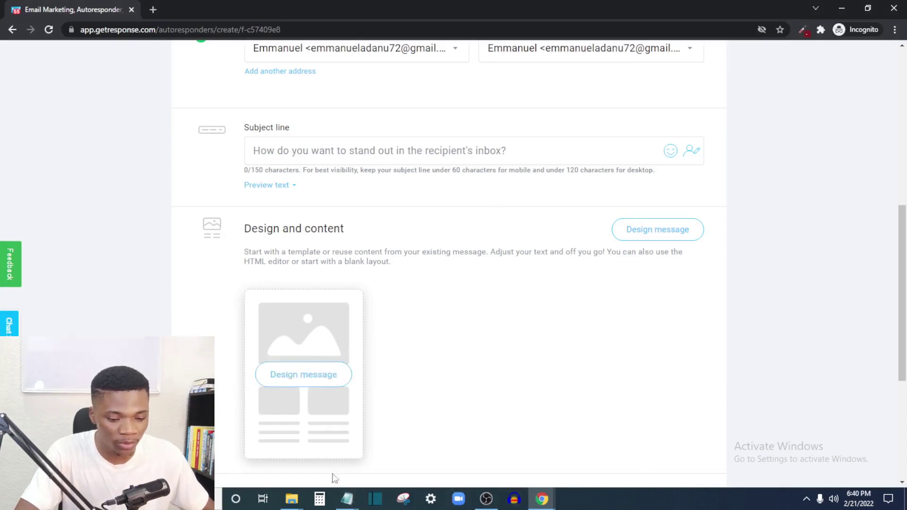
# Copy the title line '7 Secrets to Creating Digital Products that will Make you Rich' from Notepad, then return to Chrome
pyautogui.moveTo(348, 500)
pyautogui.click(333, 451)
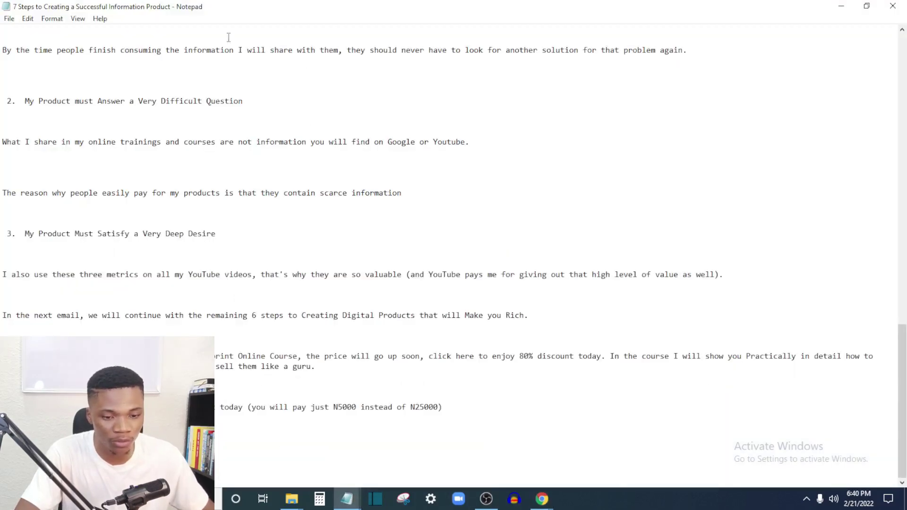
pyautogui.scroll(9, 229, 36)
pyautogui.scroll(18, 316, 97)
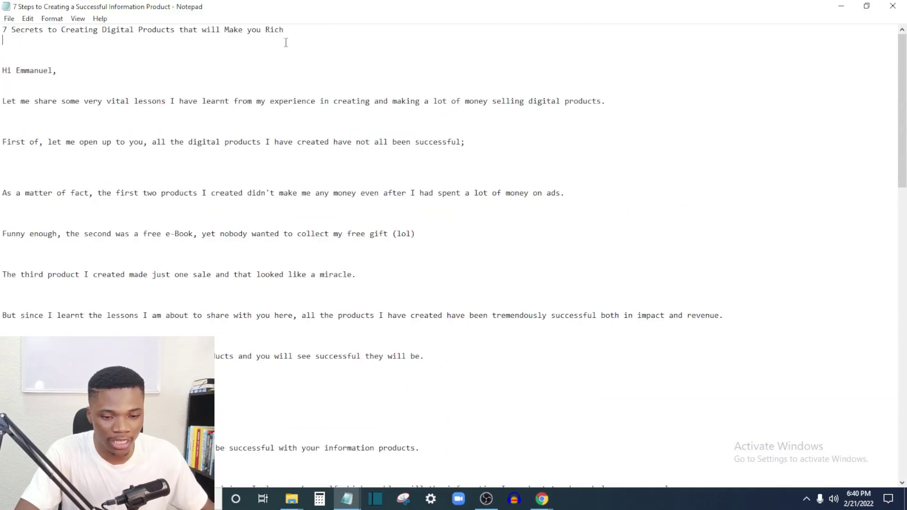
pyautogui.moveTo(338, 31); pyautogui.dragTo(4, 25)
pyautogui.hotkey('ctrl', 'c')
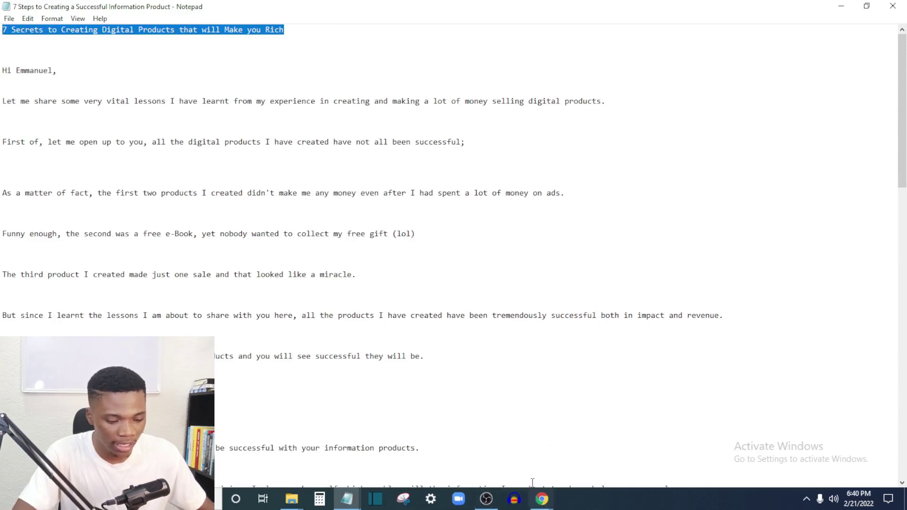
pyautogui.moveTo(542, 499)
pyautogui.click(586, 469)
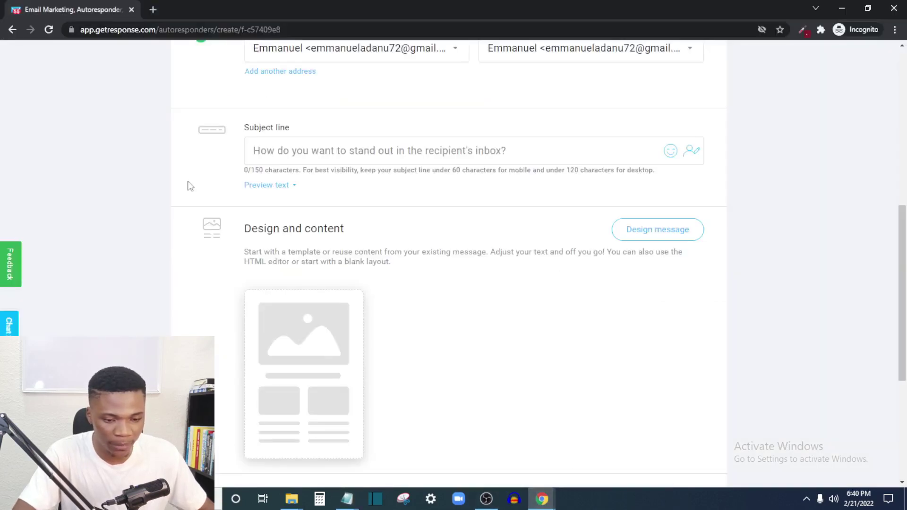
# Paste the copied title into the autoresponder's Subject line field
pyautogui.click(344, 147)
pyautogui.hotkey('ctrl', 'v')
pyautogui.scroll(-1, 385, 230)
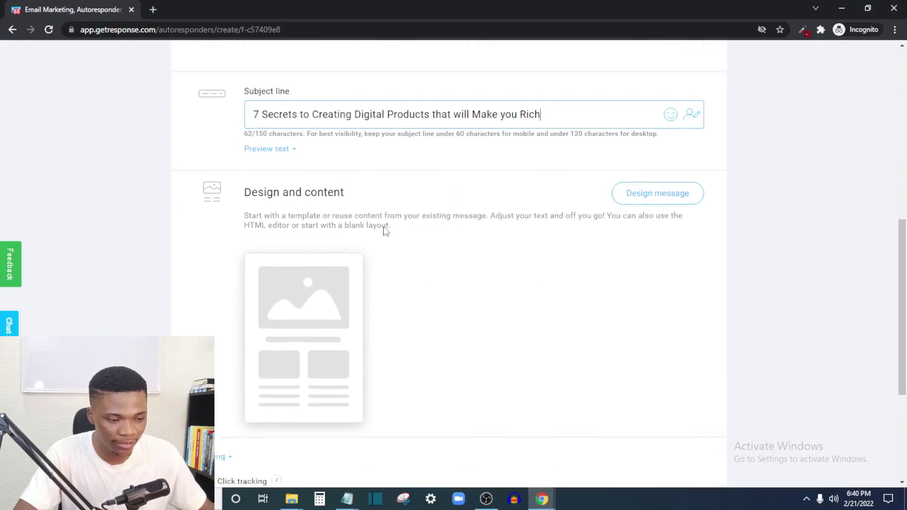
pyautogui.scroll(3, 632, 172)
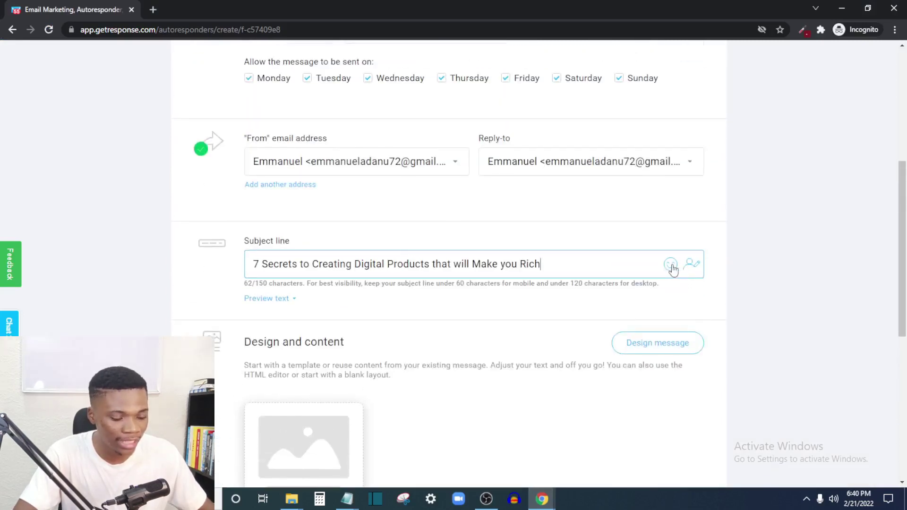
# Browse the subject line's emoji and personalization lists, then close them without inserting anything
pyautogui.click(667, 262)
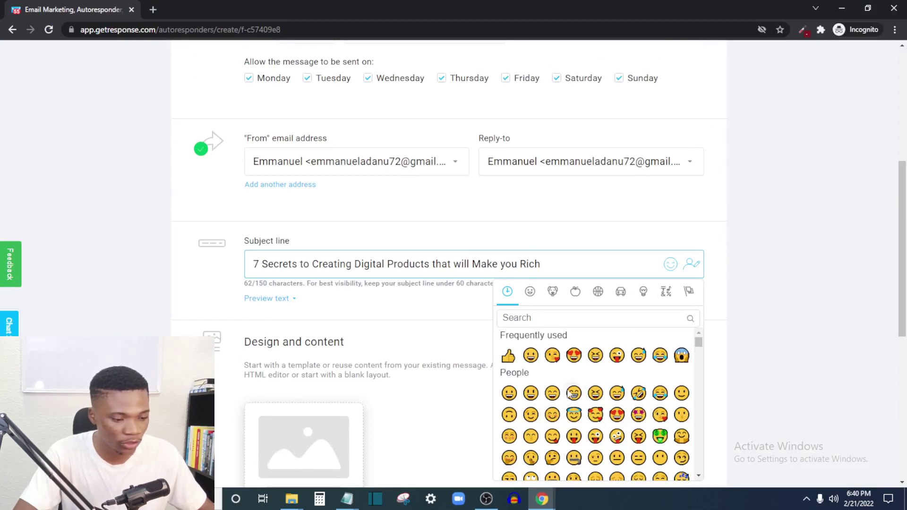
pyautogui.click(693, 267)
pyautogui.scroll(-2, 742, 359)
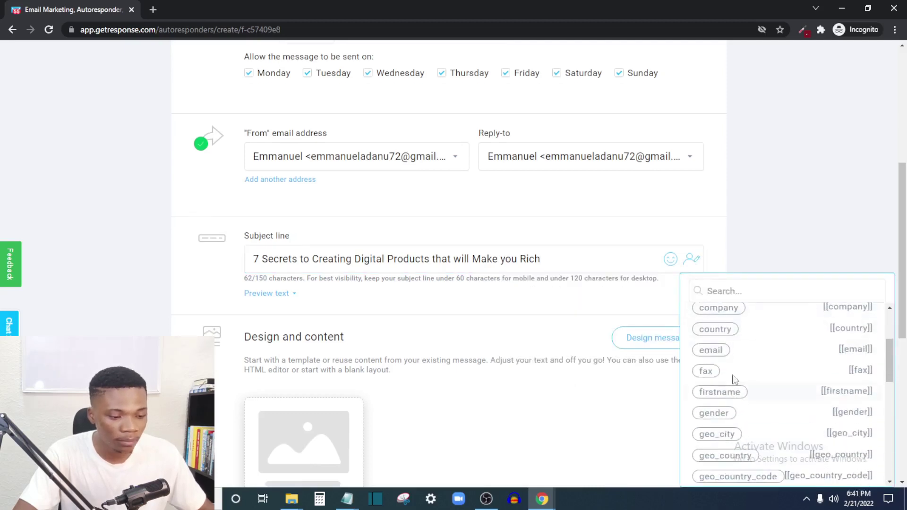
pyautogui.scroll(-2, 766, 371)
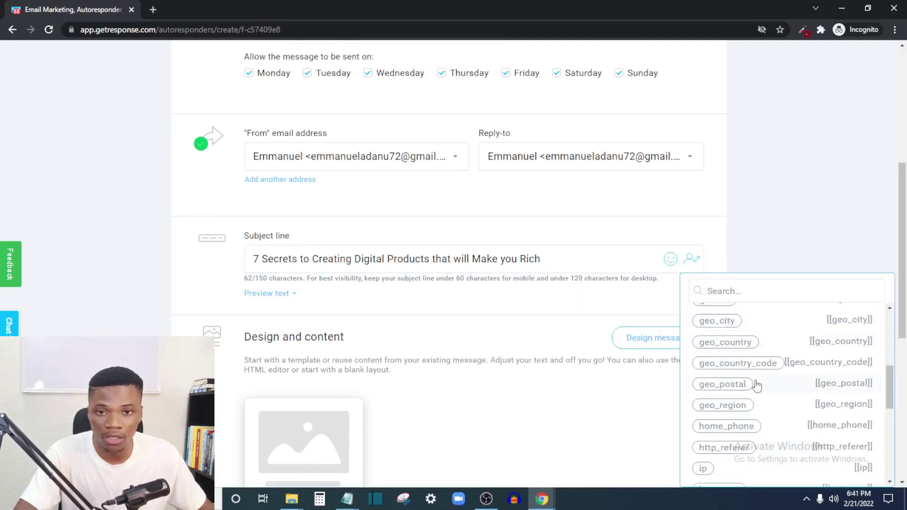
pyautogui.scroll(-1, 747, 389)
pyautogui.scroll(5, 745, 389)
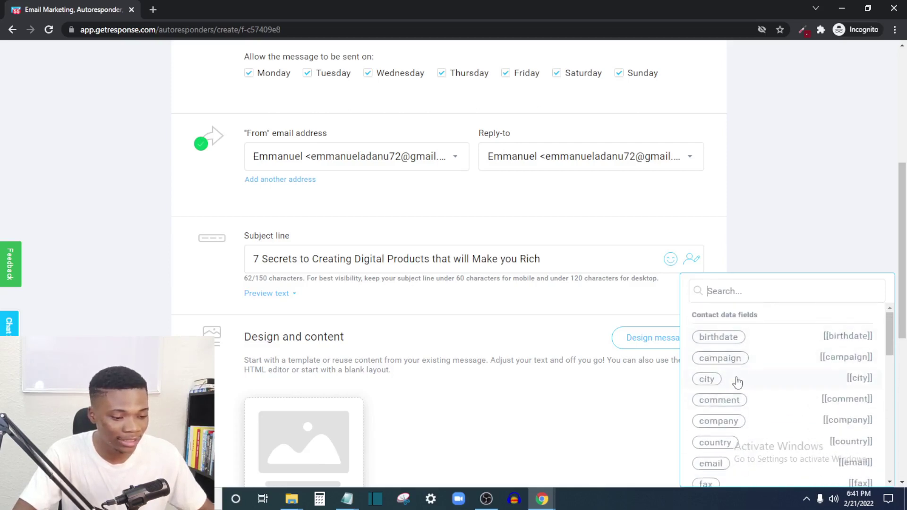
pyautogui.scroll(-1, 738, 382)
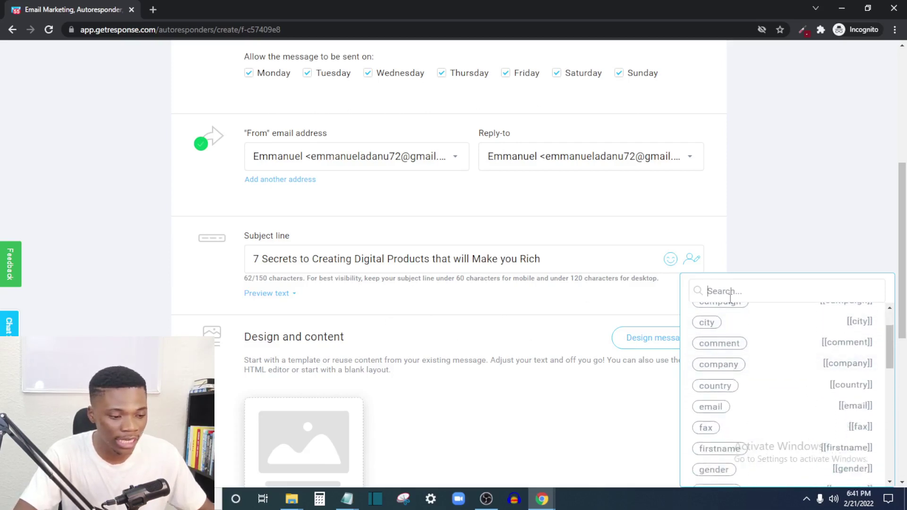
pyautogui.scroll(-2, 703, 315)
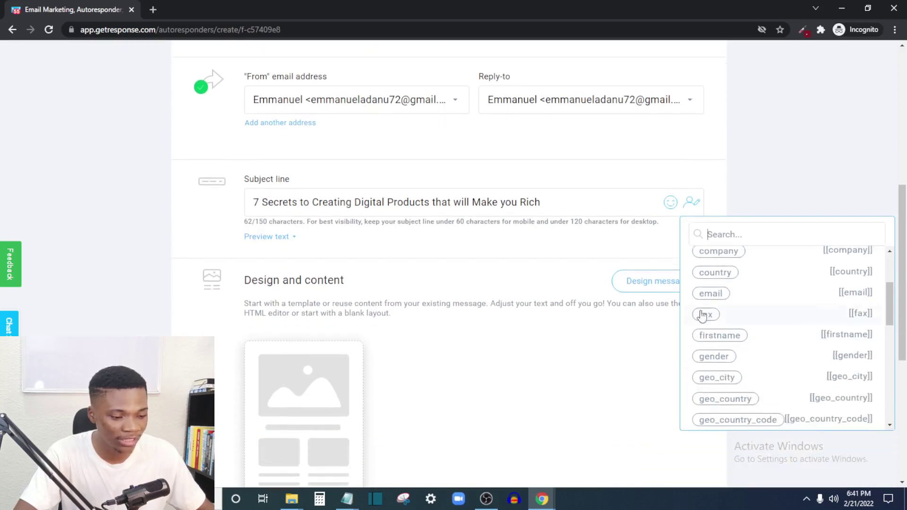
pyautogui.click(413, 264)
pyautogui.scroll(-2, 345, 283)
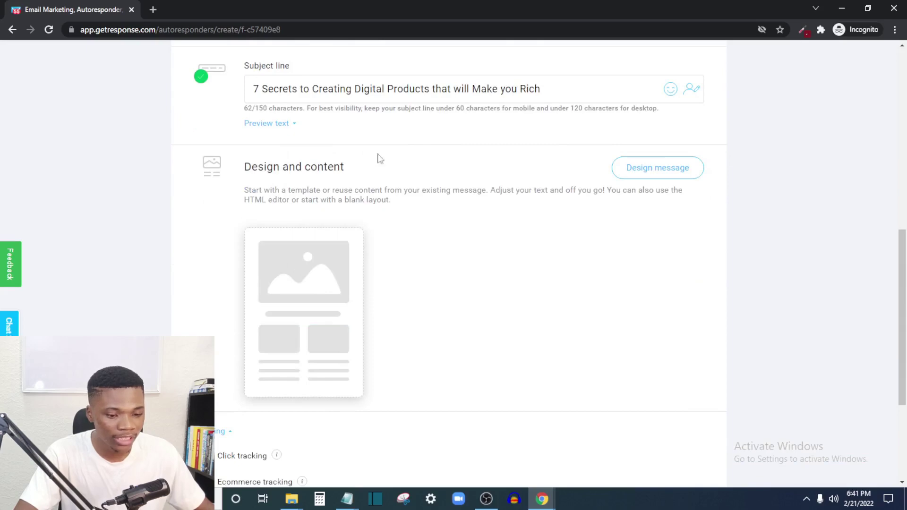
# Open the template gallery and start the message from the first Blank template
pyautogui.click(687, 171)
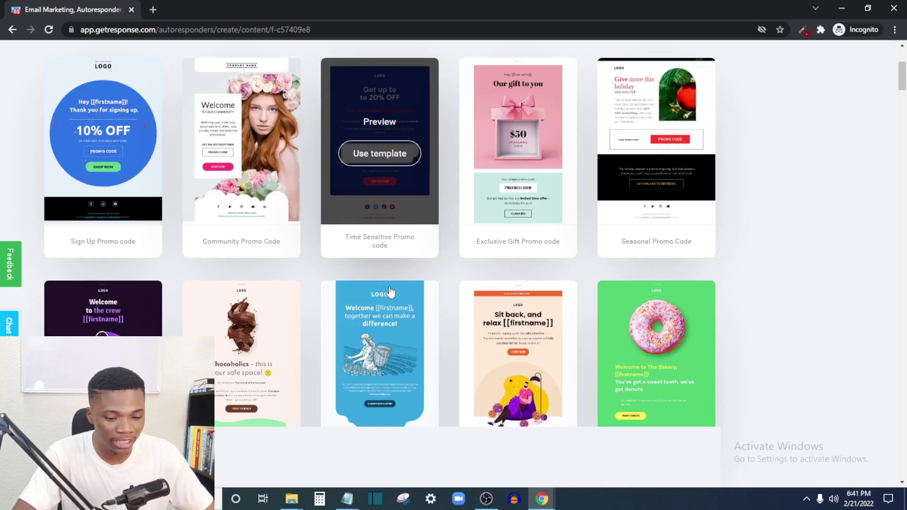
pyautogui.scroll(3, 390, 292)
pyautogui.scroll(-1, 231, 342)
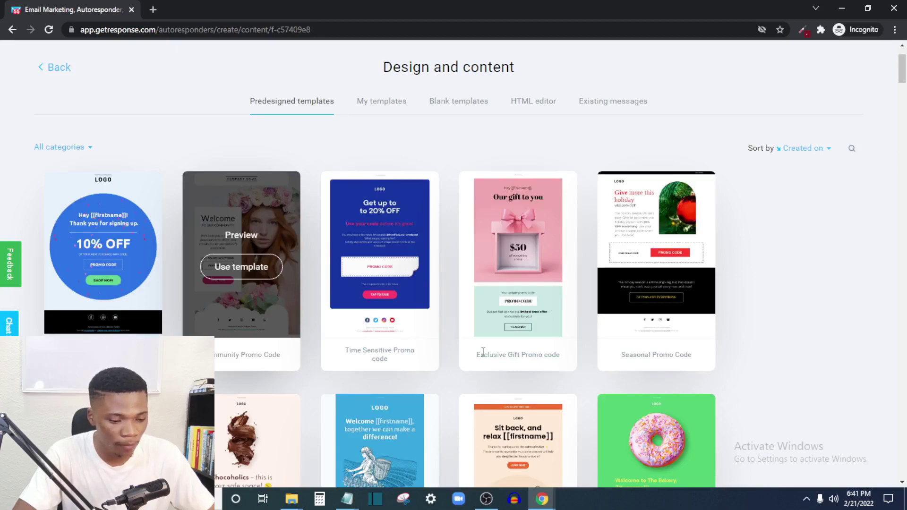
pyautogui.scroll(-2, 563, 340)
pyautogui.scroll(4, 431, 217)
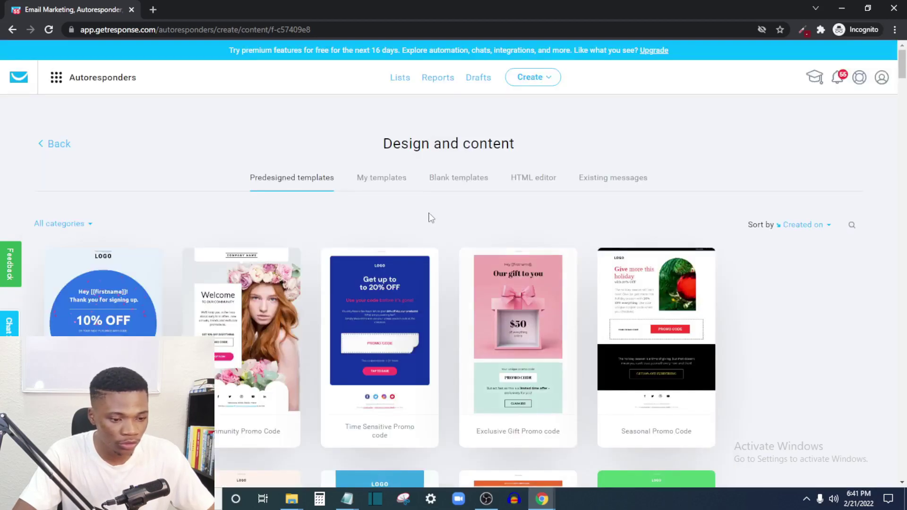
pyautogui.click(462, 177)
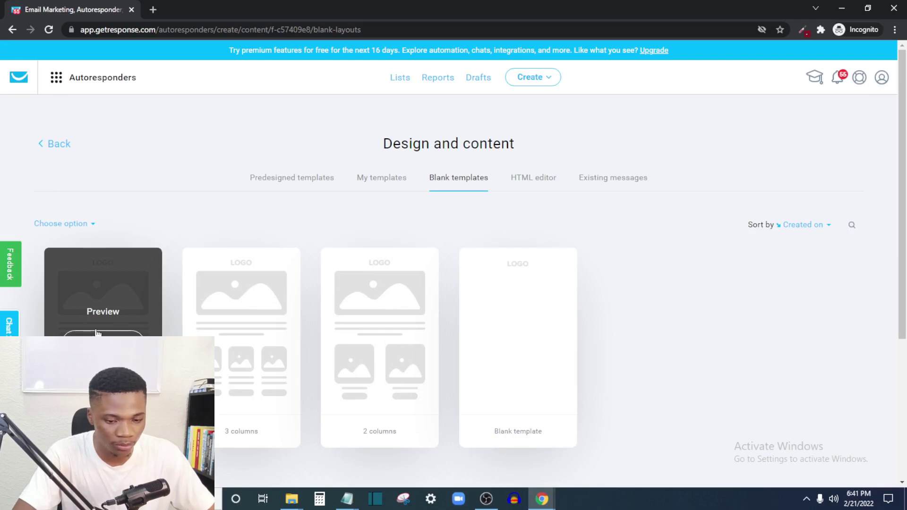
pyautogui.click(96, 333)
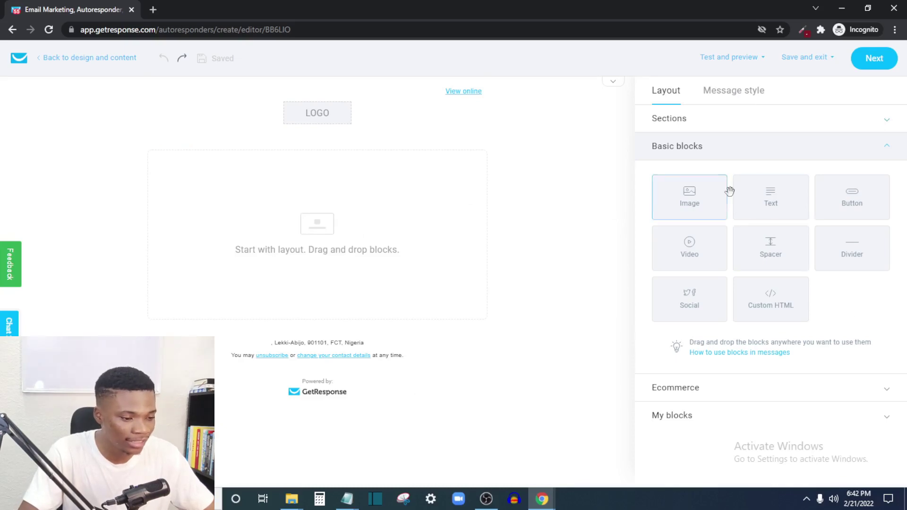
# Drop a Text block into the empty email section and bring up the Notepad windows
pyautogui.moveTo(790, 203); pyautogui.dragTo(305, 246)
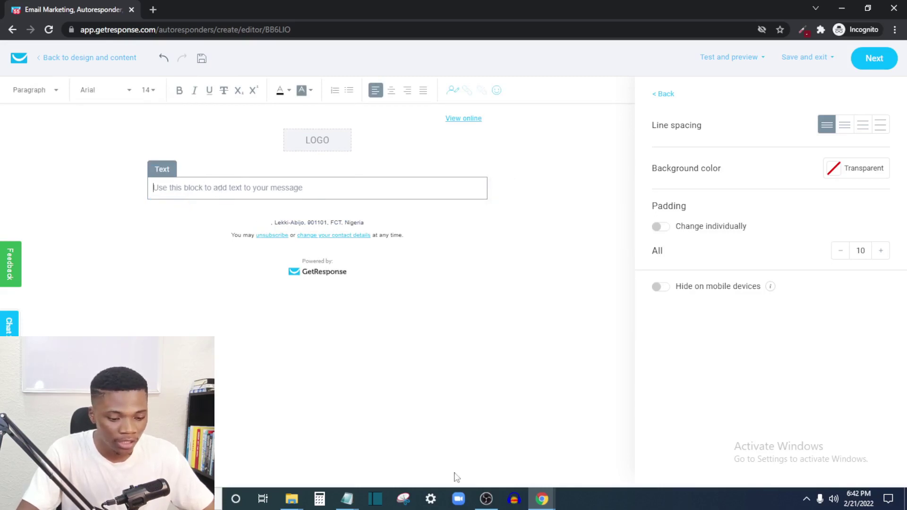
pyautogui.click(347, 499)
# Copy the Notepad email body from the greeting to the closing line, then return to the editor
pyautogui.click(294, 453)
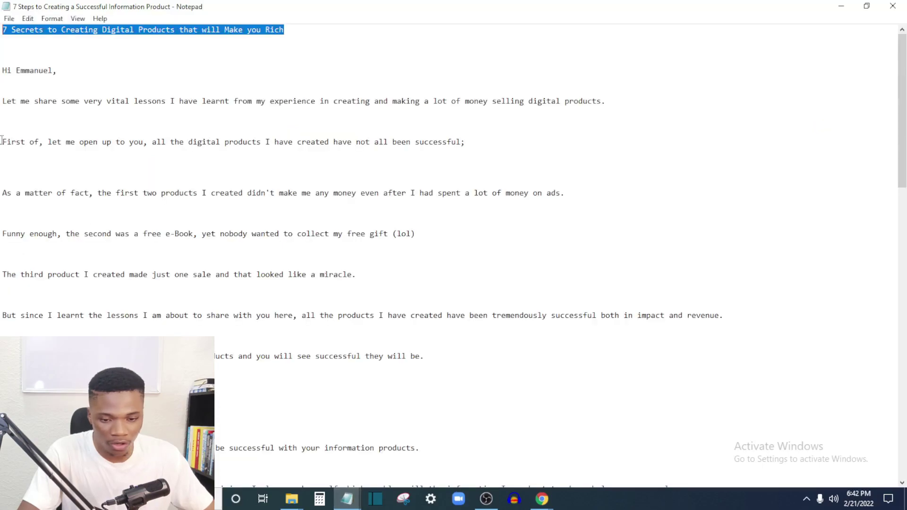
pyautogui.moveTo(3, 69); pyautogui.dragTo(231, 443)
pyautogui.scroll(-15, 399, 373)
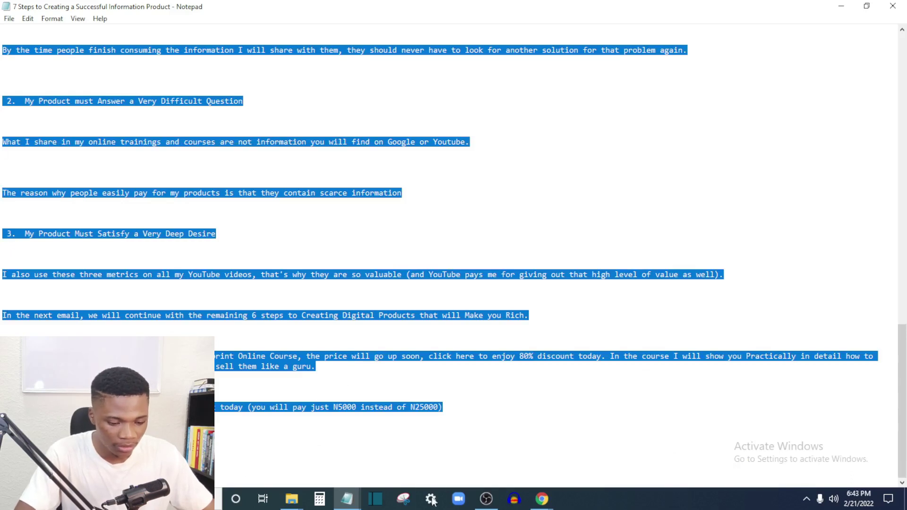
pyautogui.moveTo(552, 508)
pyautogui.click(576, 462)
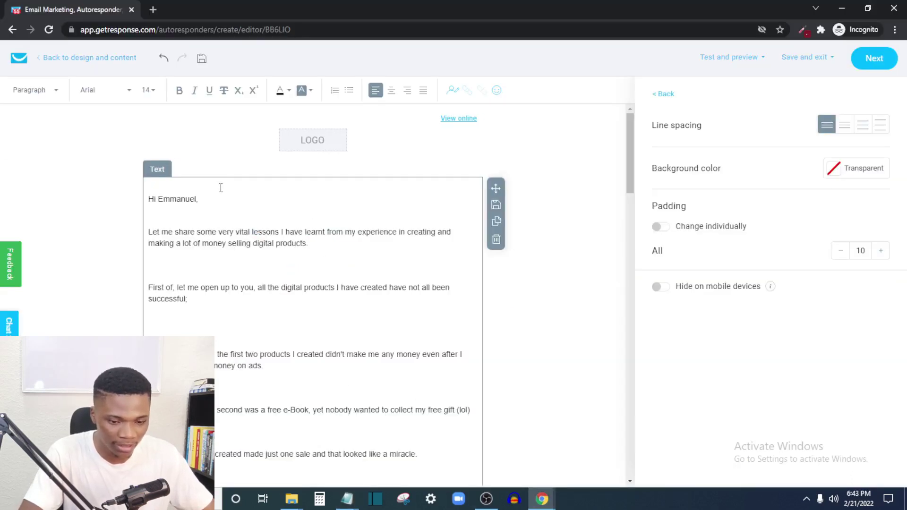
# Paste the email body into the text block and format all of it as Times New Roman, size 12
pyautogui.hotkey('ctrl', 'v')
pyautogui.hotkey('ctrl', 'a')
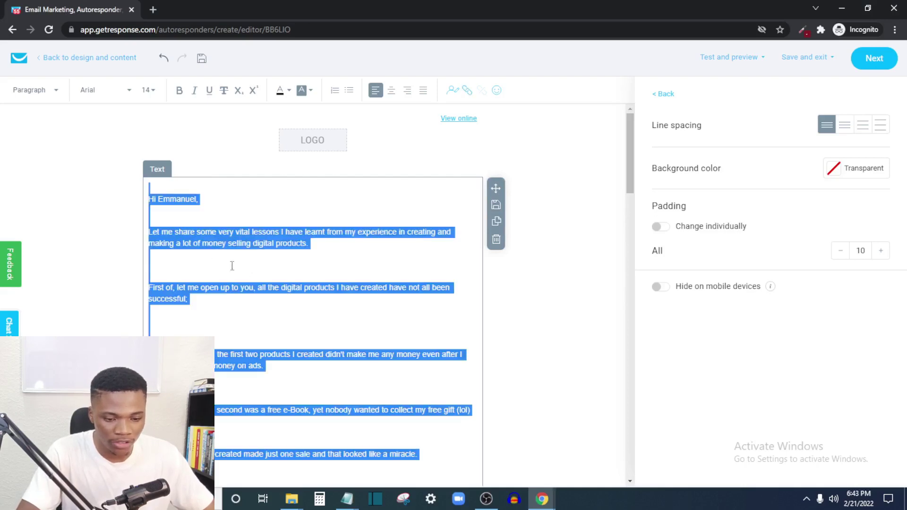
pyautogui.click(45, 95)
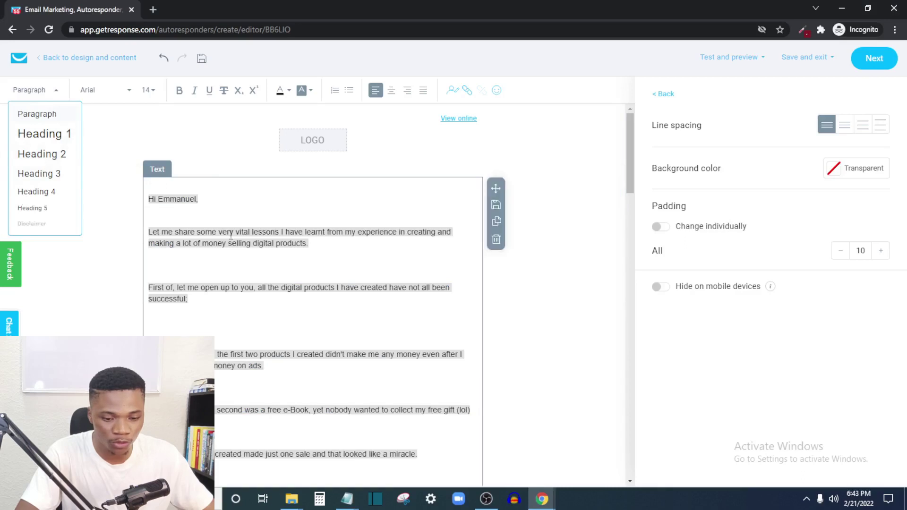
pyautogui.click(105, 97)
pyautogui.scroll(-1, 115, 231)
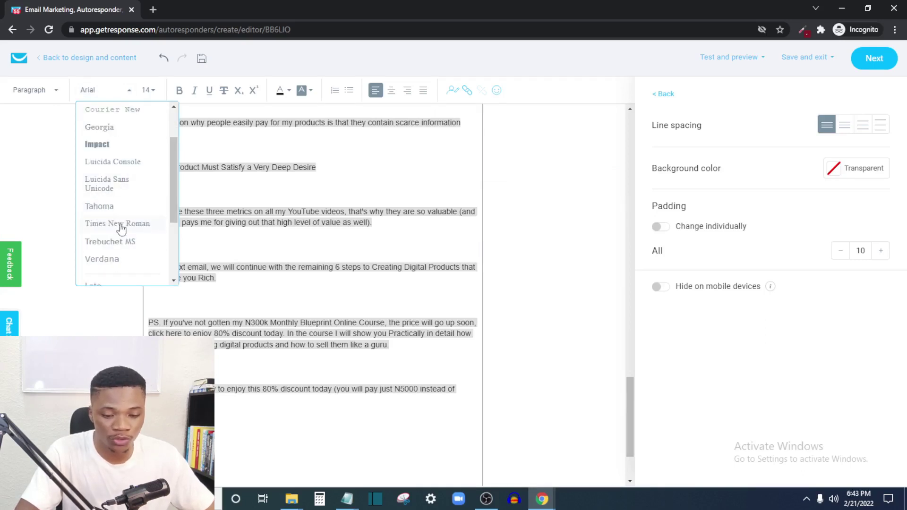
pyautogui.click(121, 225)
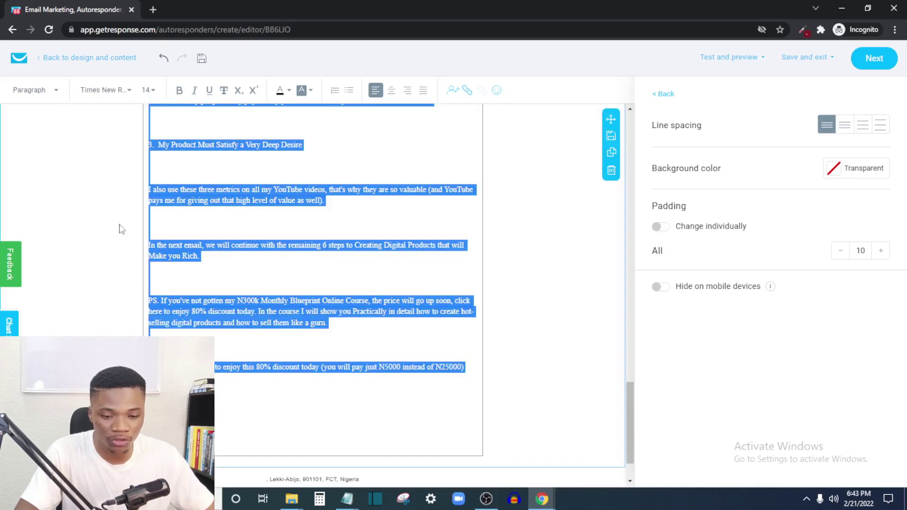
pyautogui.click(152, 90)
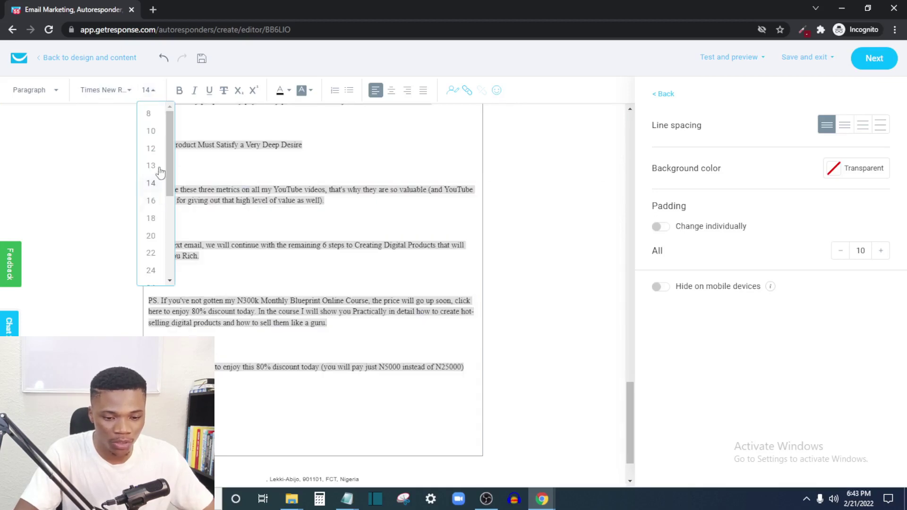
pyautogui.click(151, 149)
pyautogui.scroll(2, 202, 182)
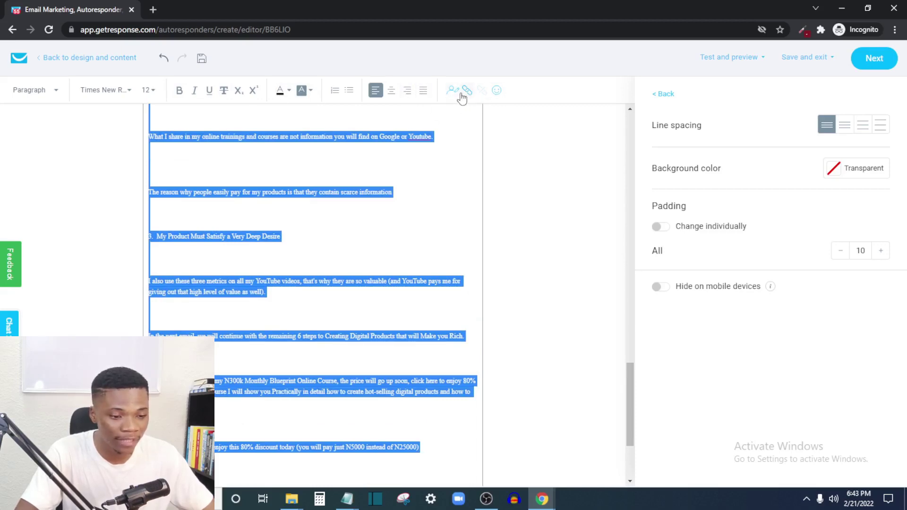
pyautogui.scroll(6, 366, 204)
pyautogui.scroll(6, 275, 197)
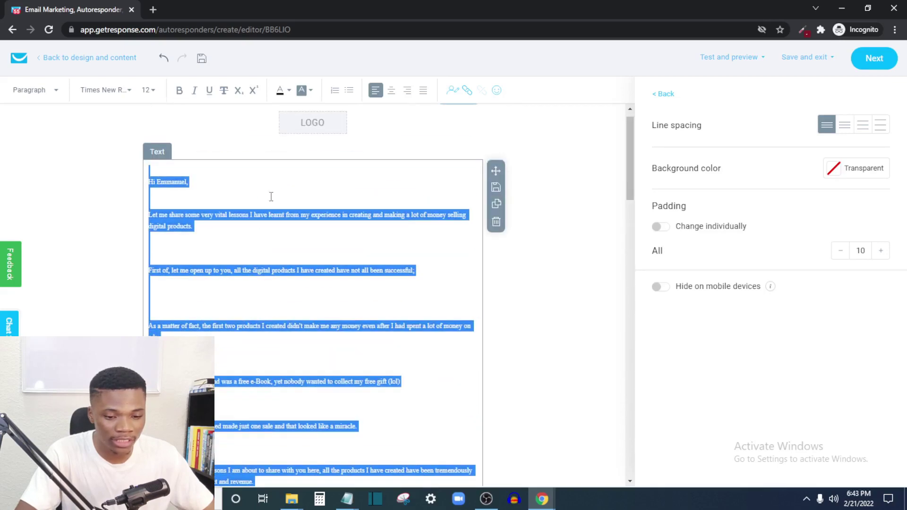
# Replace the name after 'Hi' with the firstname contact data field
pyautogui.click(187, 188)
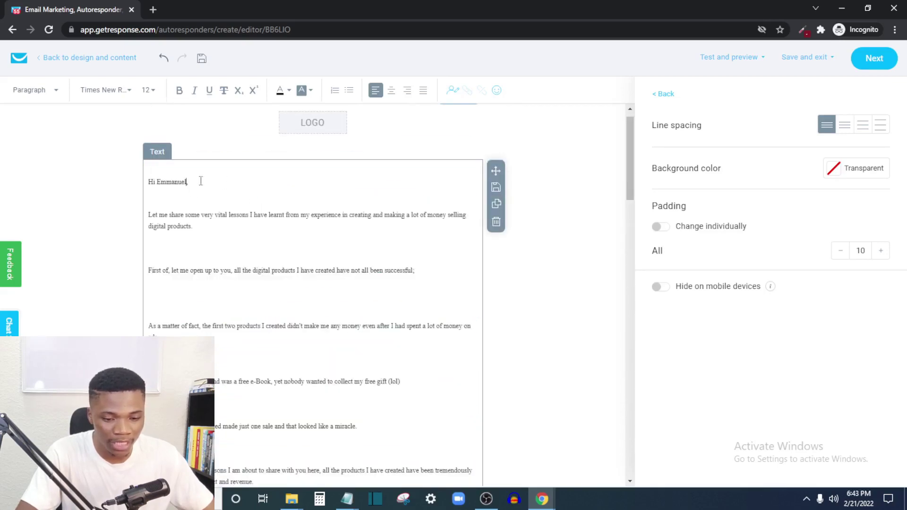
pyautogui.hotkey('shift', 'Left')
pyautogui.hotkey('shift', 'Left')
pyautogui.hotkey('shift', 'Left')
pyautogui.hotkey('shift', 'Left')
pyautogui.hotkey('shift', 'Left')
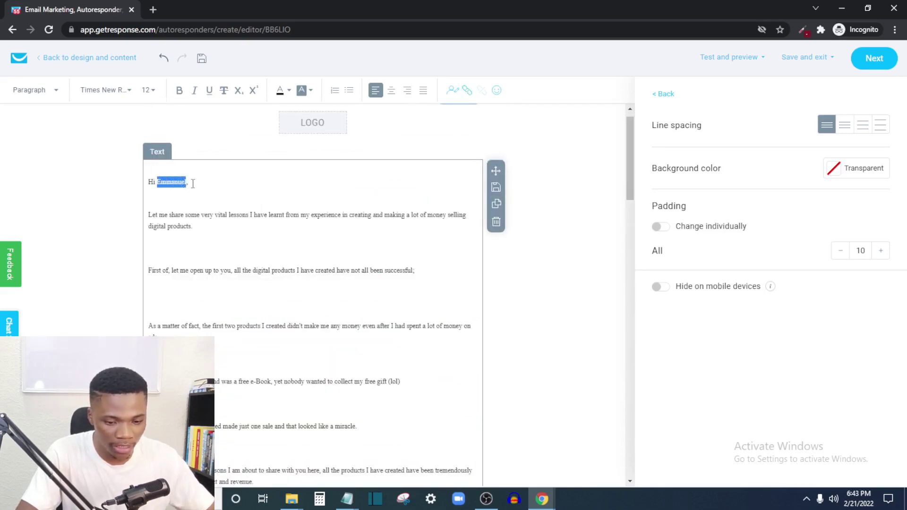
pyautogui.click(452, 92)
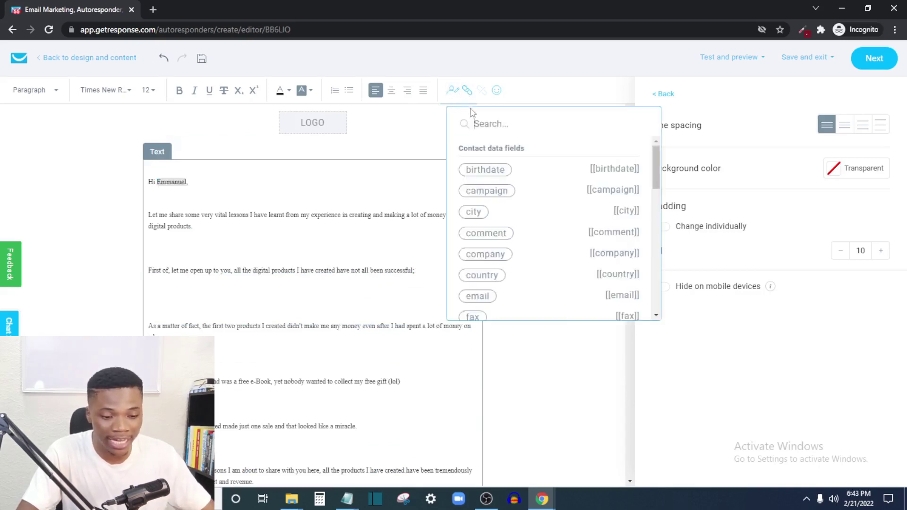
pyautogui.scroll(-3, 525, 260)
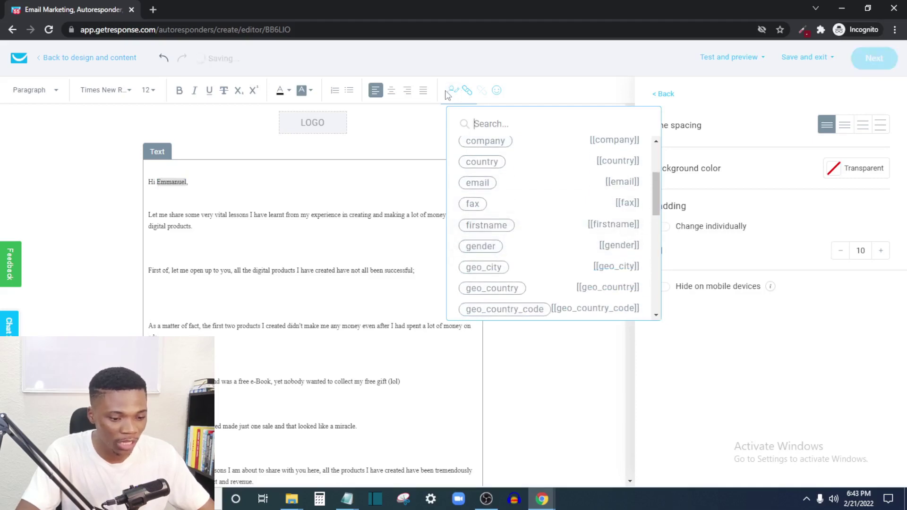
pyautogui.click(487, 225)
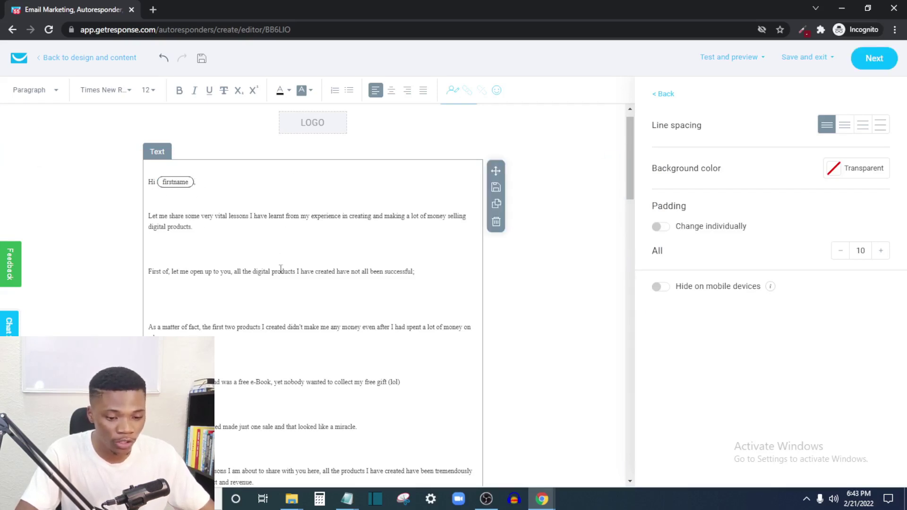
pyautogui.scroll(-5, 292, 293)
# Go back from the text block settings to Layout > Basic blocks and return to the email's top
pyautogui.scroll(-2, 292, 293)
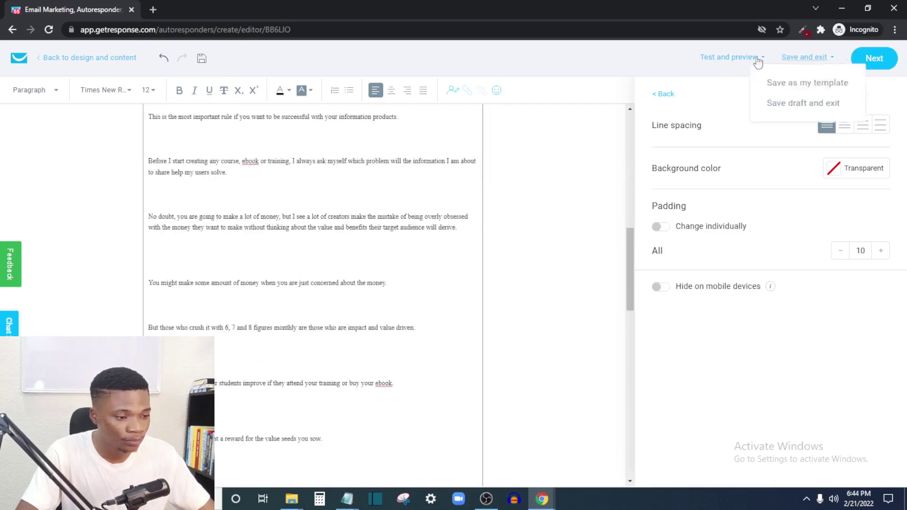
pyautogui.moveTo(741, 62)
pyautogui.click(664, 94)
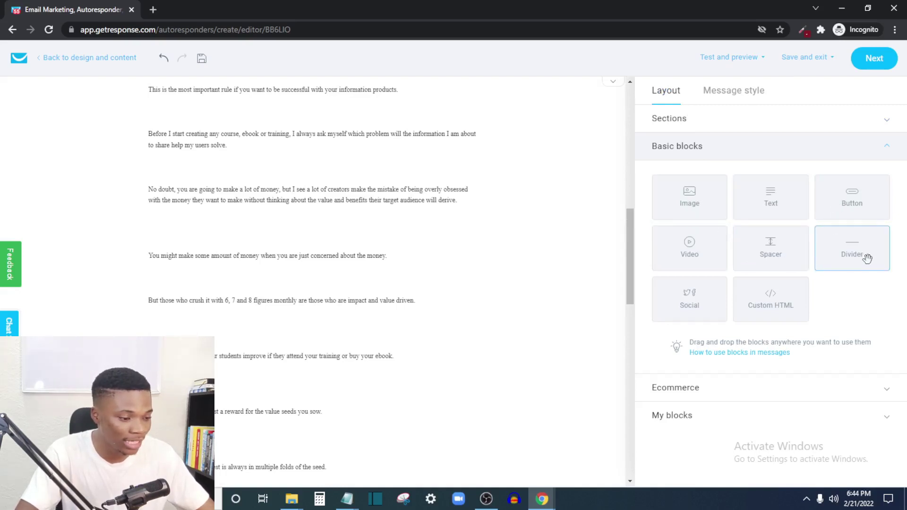
pyautogui.scroll(10, 441, 278)
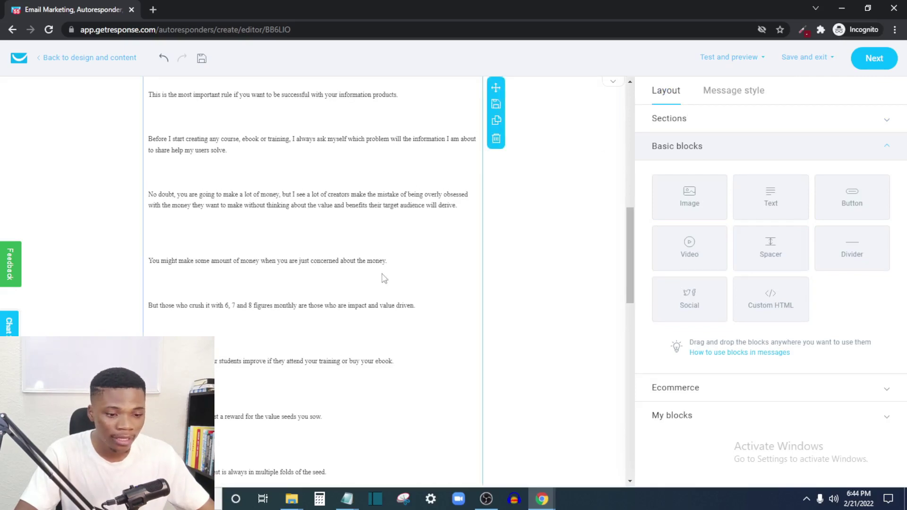
pyautogui.scroll(-9, 532, 308)
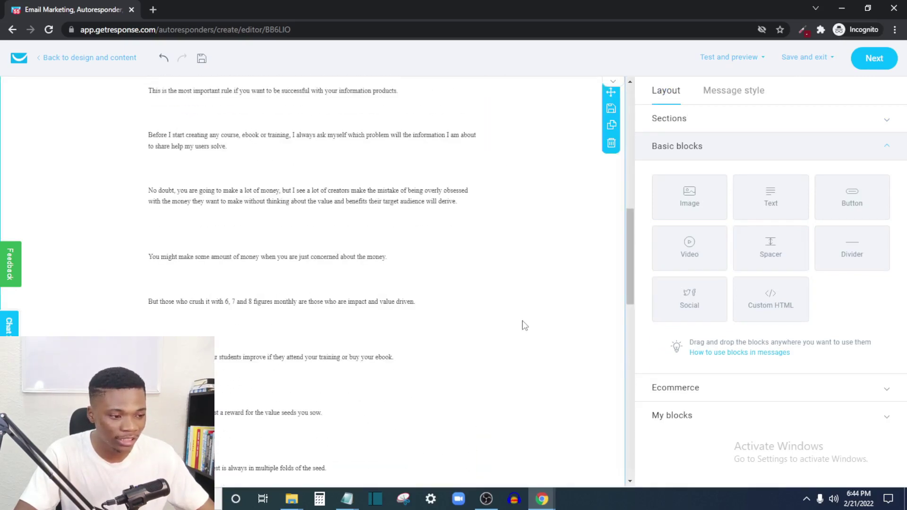
pyautogui.scroll(10, 498, 290)
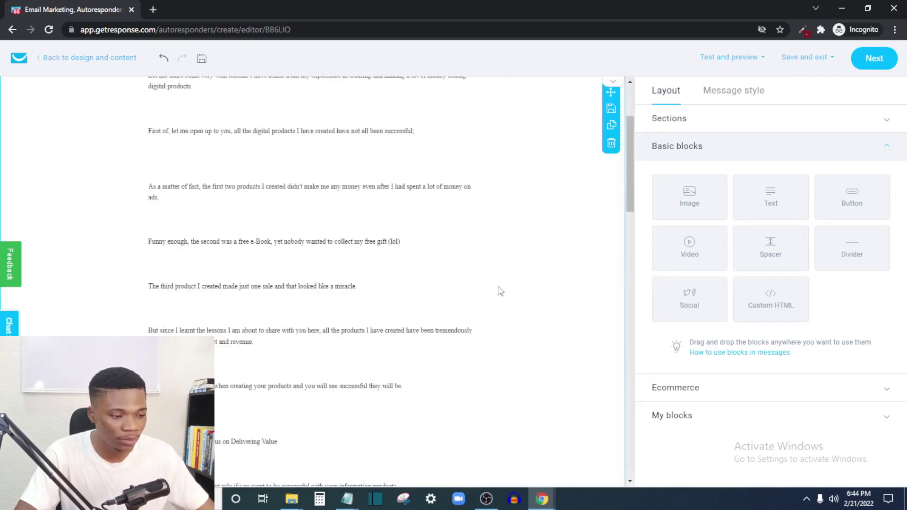
# Leave the email editor and review the Day 0 form's spam check and tracking settings
pyautogui.click(875, 59)
pyautogui.scroll(-3, 375, 302)
pyautogui.moveTo(306, 229)
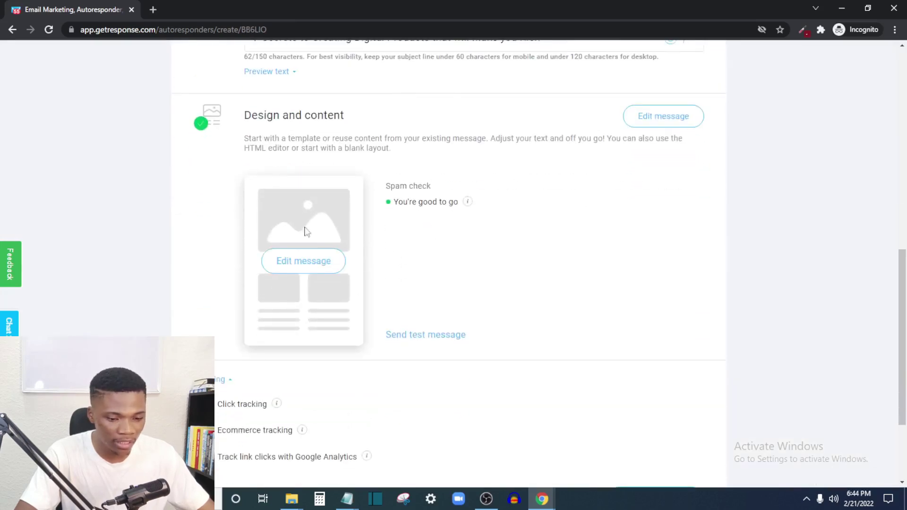
pyautogui.moveTo(311, 214)
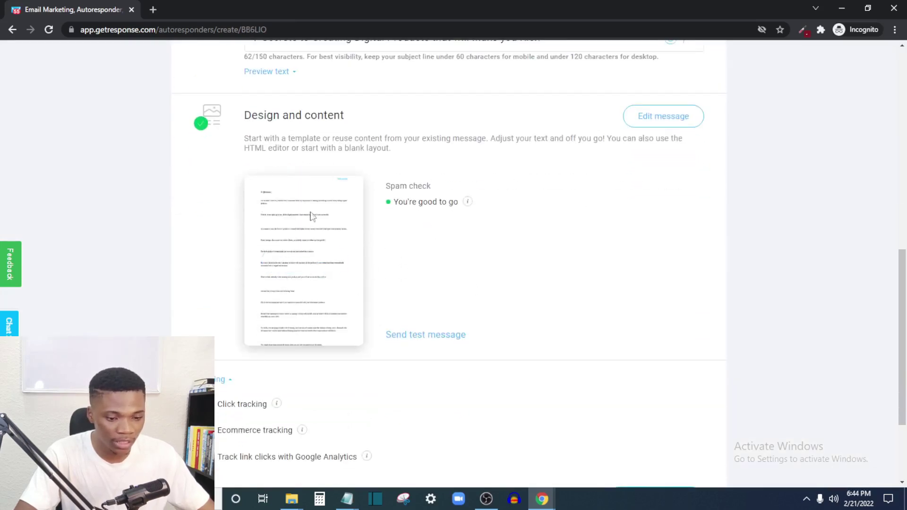
pyautogui.scroll(-3, 280, 236)
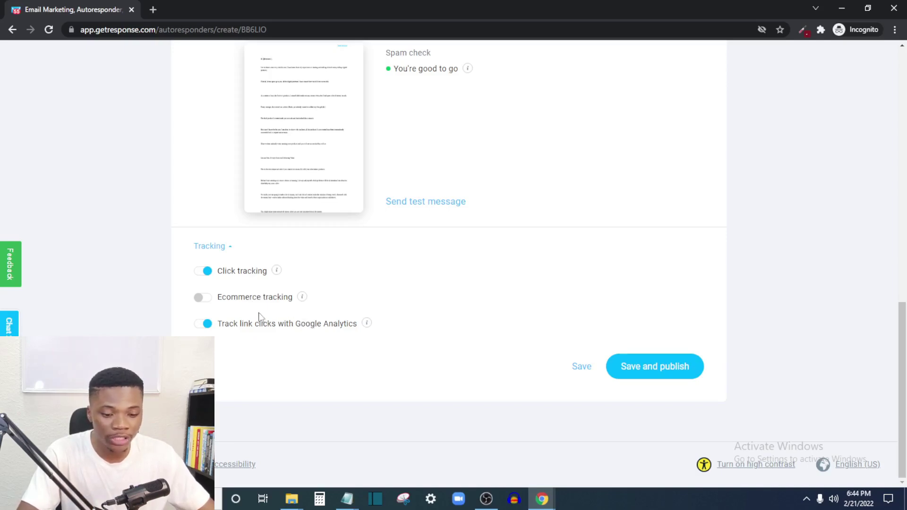
pyautogui.scroll(15, 353, 301)
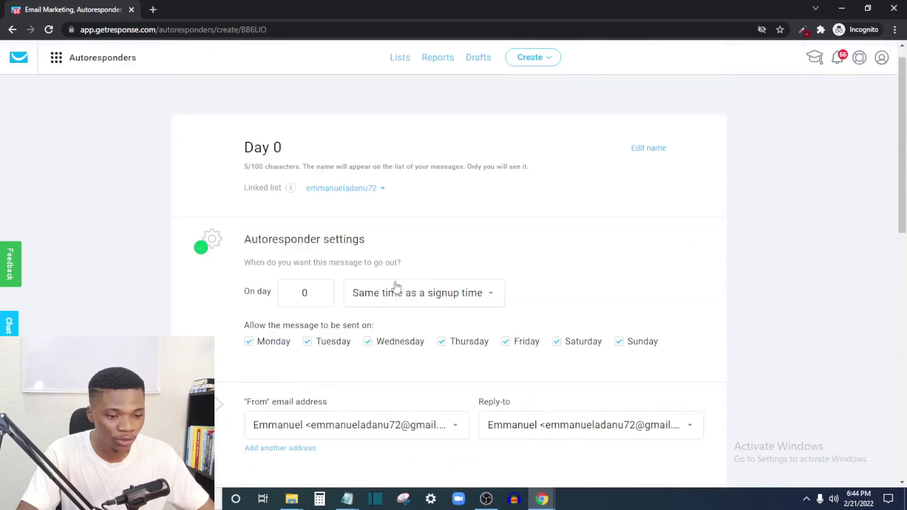
pyautogui.scroll(-15, 419, 281)
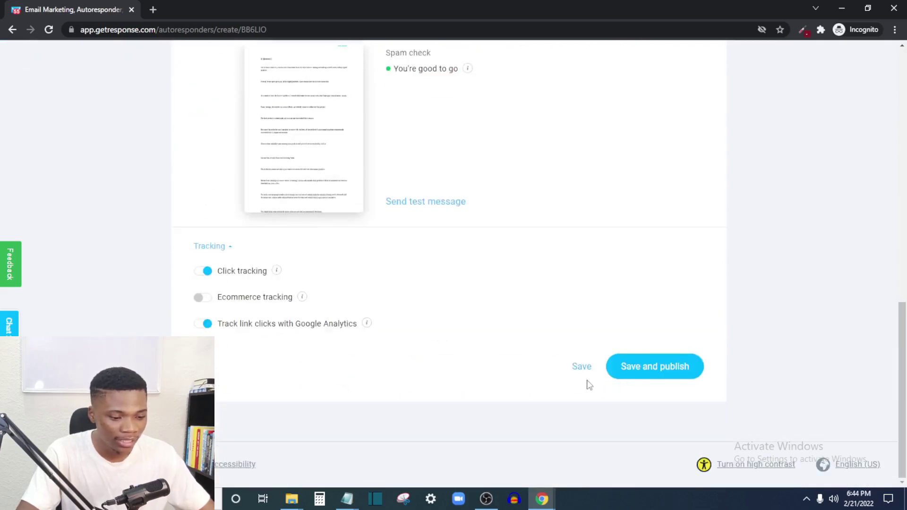
# Save and publish the Day 0 autoresponder and dismiss the confirmation
pyautogui.click(650, 370)
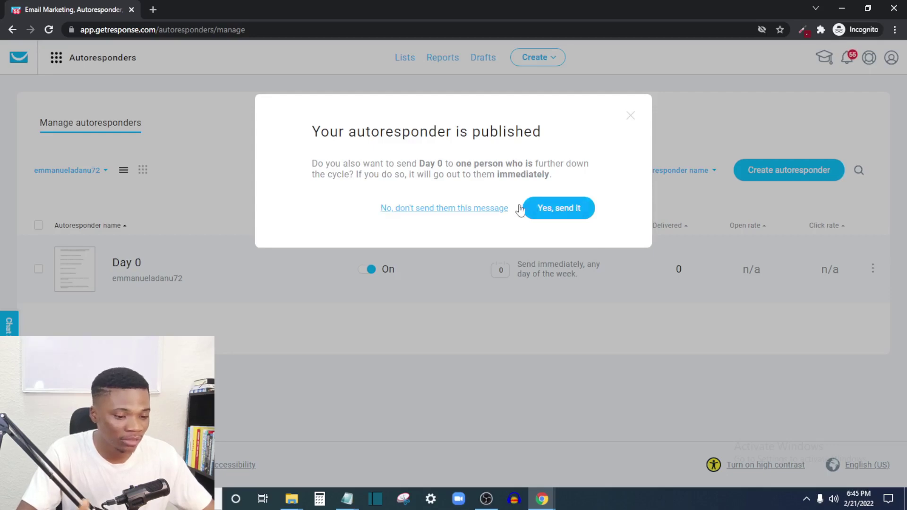
pyautogui.click(576, 210)
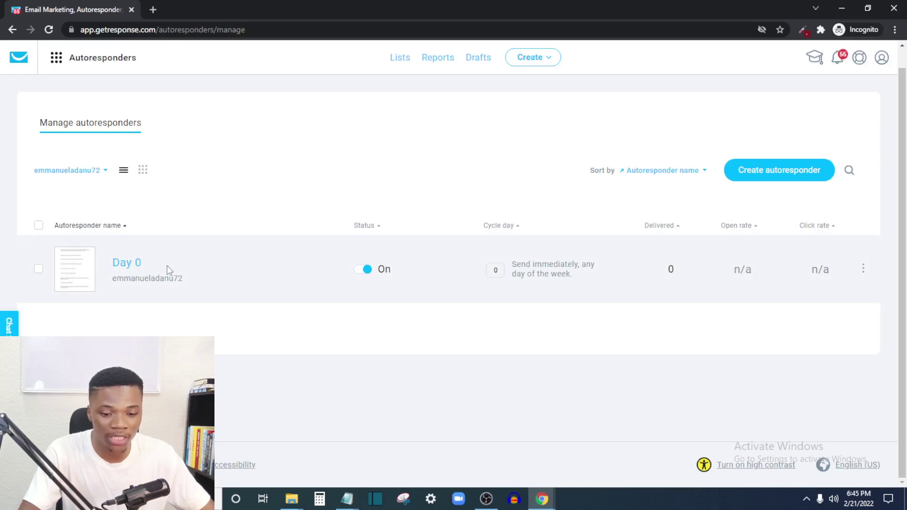
# Create a new autoresponder titled 'Day 1' with its send day set to 1
pyautogui.click(804, 175)
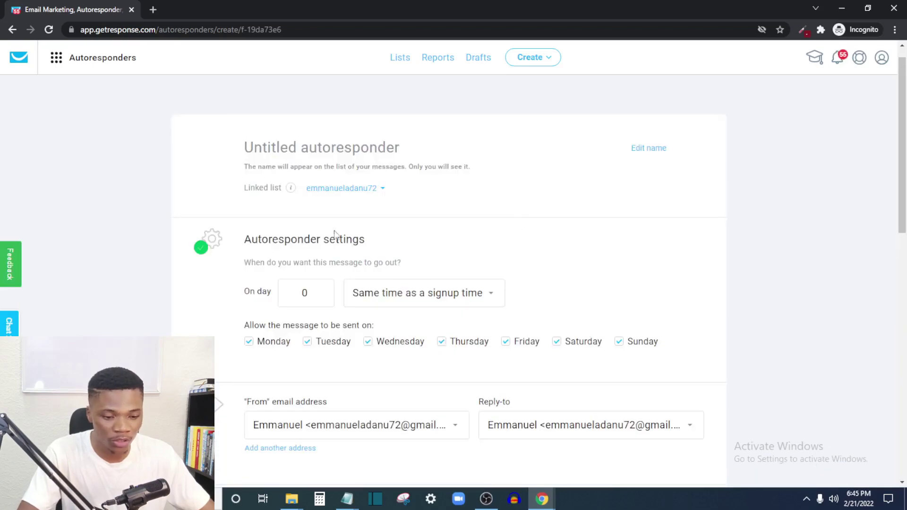
pyautogui.click(317, 147)
pyautogui.write('Da')
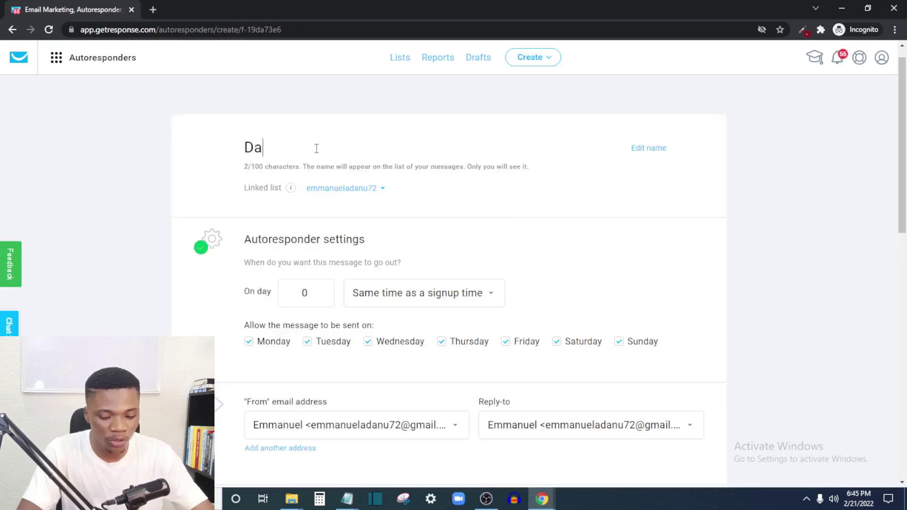
pyautogui.write('y ')
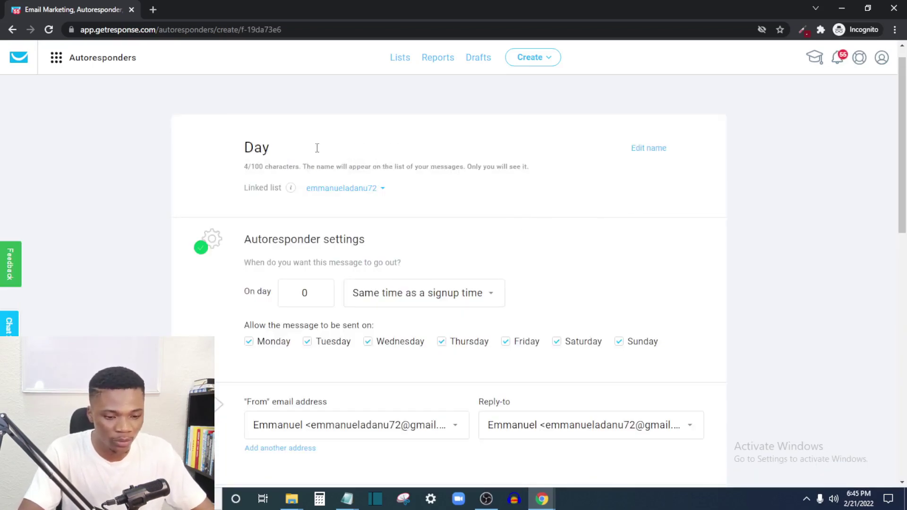
pyautogui.write('1')
pyautogui.scroll(-2, 359, 287)
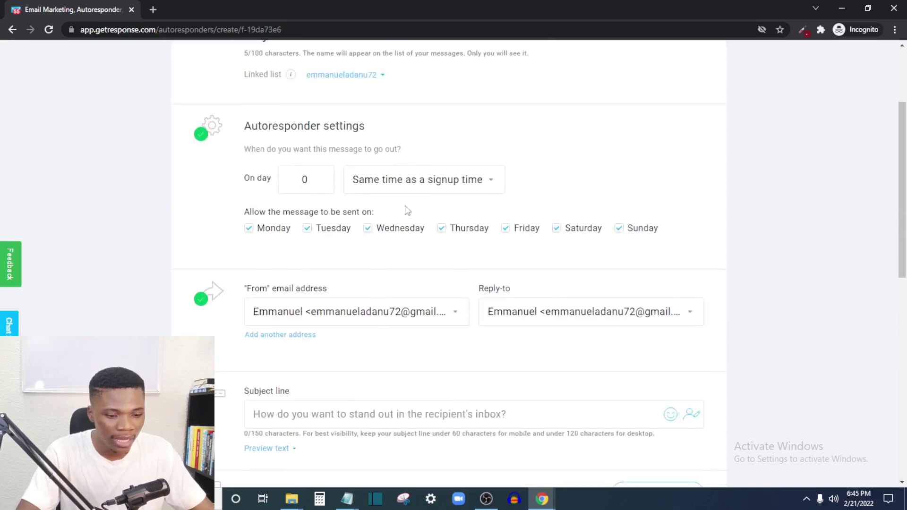
pyautogui.click(321, 179)
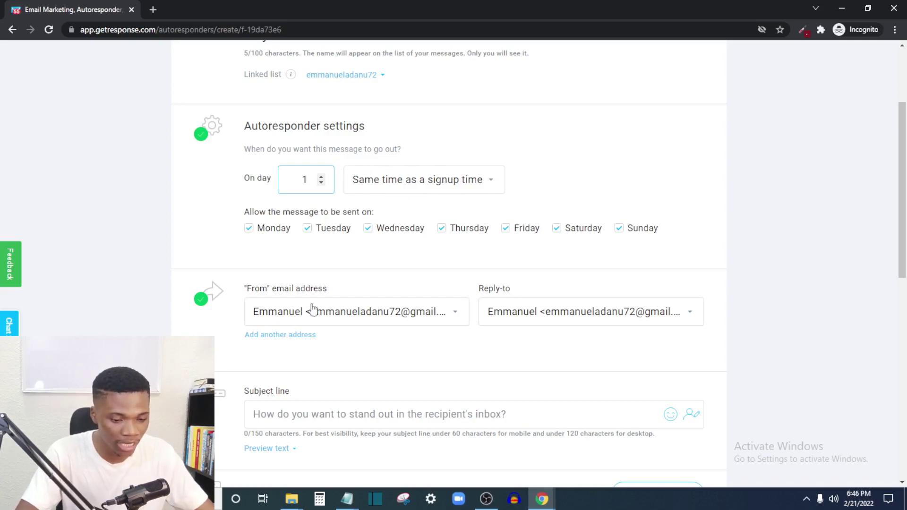
pyautogui.scroll(-4, 616, 314)
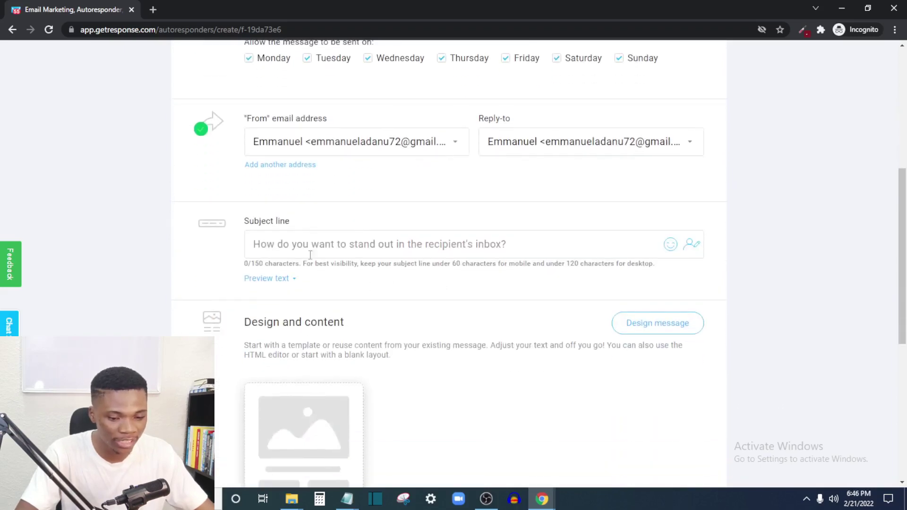
pyautogui.scroll(-8, 333, 251)
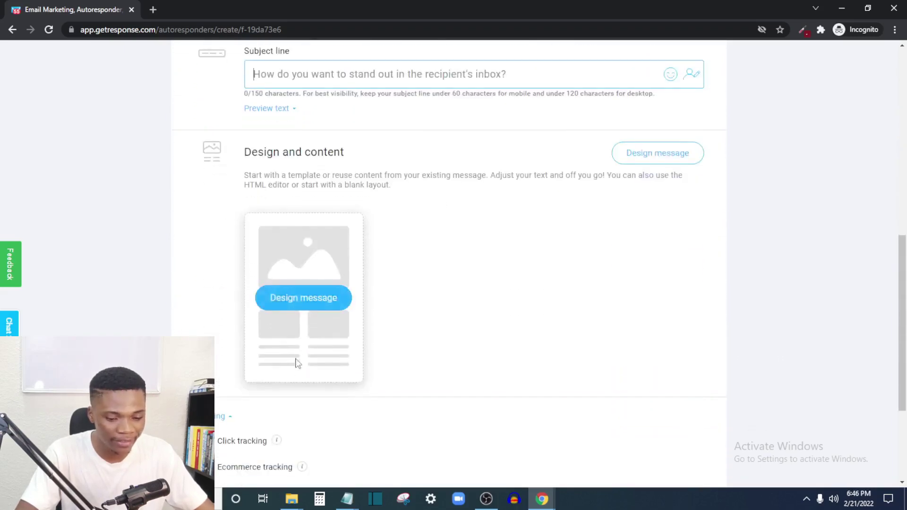
pyautogui.scroll(4, 667, 163)
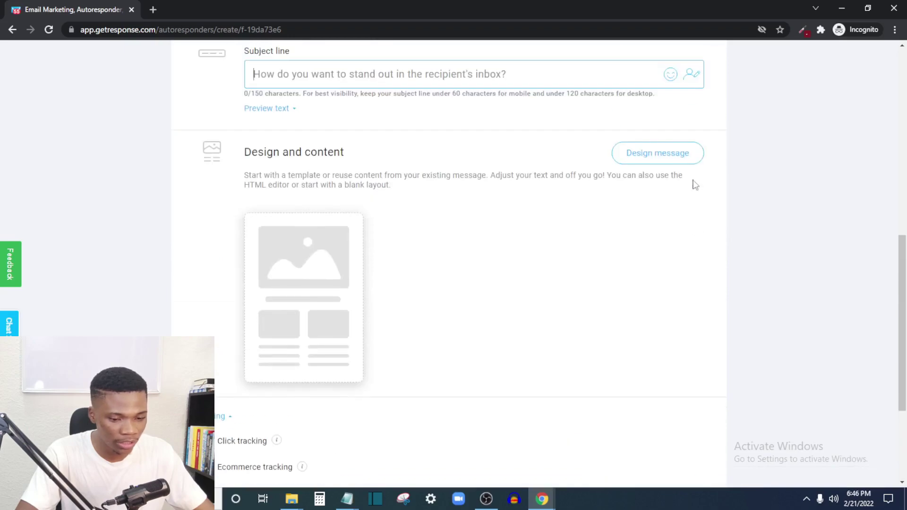
pyautogui.scroll(-4, 413, 188)
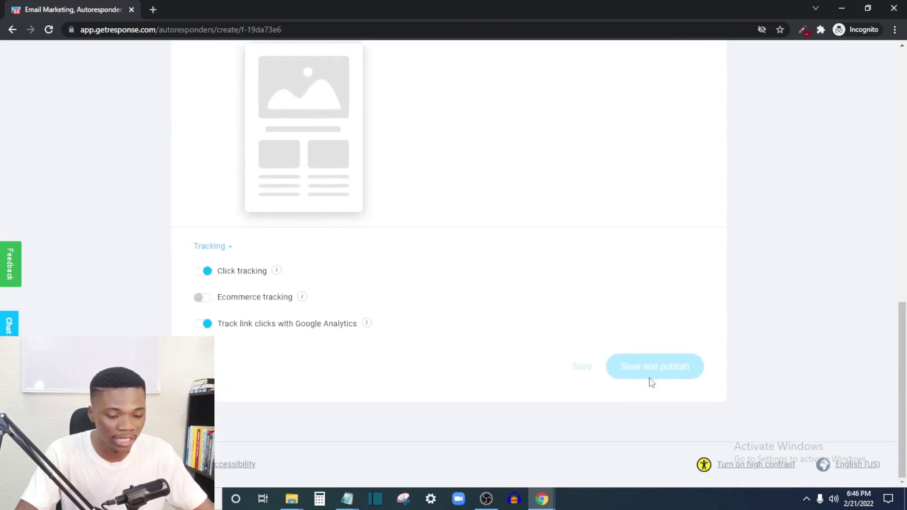
pyautogui.scroll(6, 633, 388)
pyautogui.scroll(9, 492, 339)
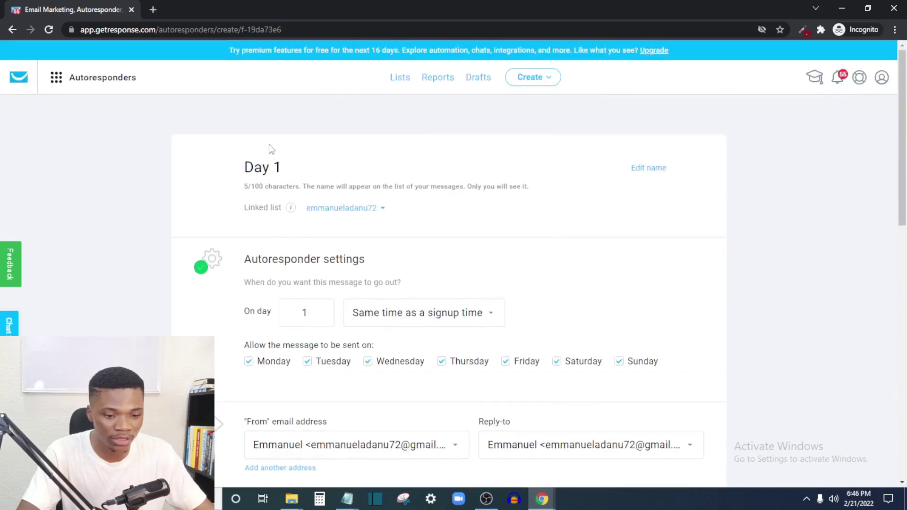
# Raise the Day 1 autoresponder's On day value to 34
pyautogui.click(321, 311)
pyautogui.click(321, 310)
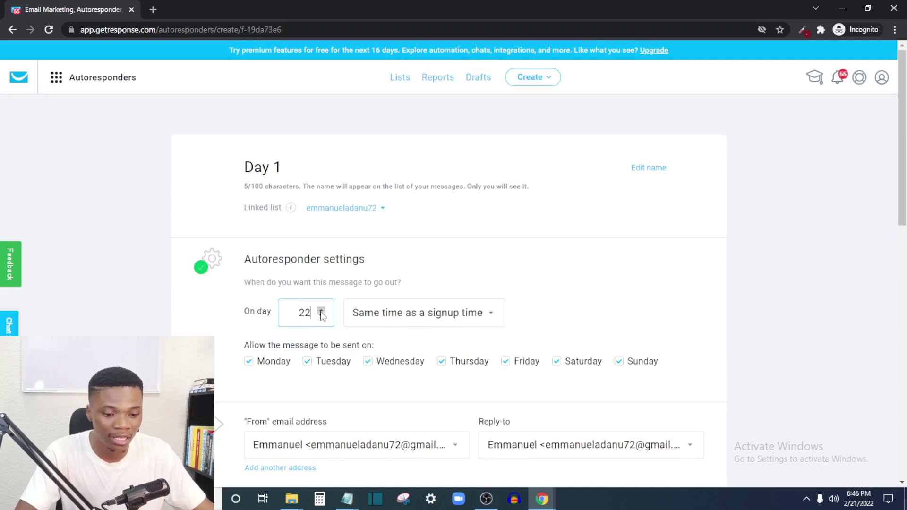
pyautogui.click(321, 311)
pyautogui.click(321, 311)
pyautogui.click(321, 310)
pyautogui.click(321, 311)
pyautogui.click(321, 310)
pyautogui.click(321, 310)
pyautogui.click(321, 310)
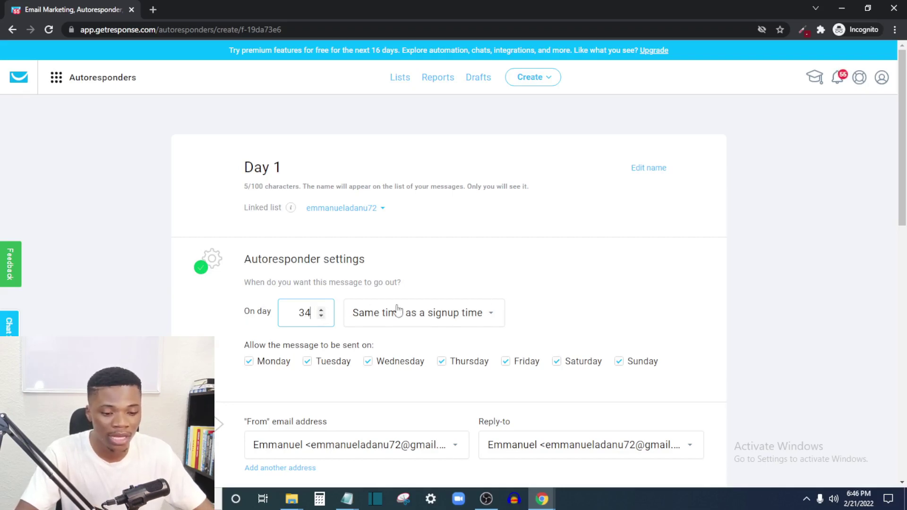
pyautogui.scroll(-4, 378, 295)
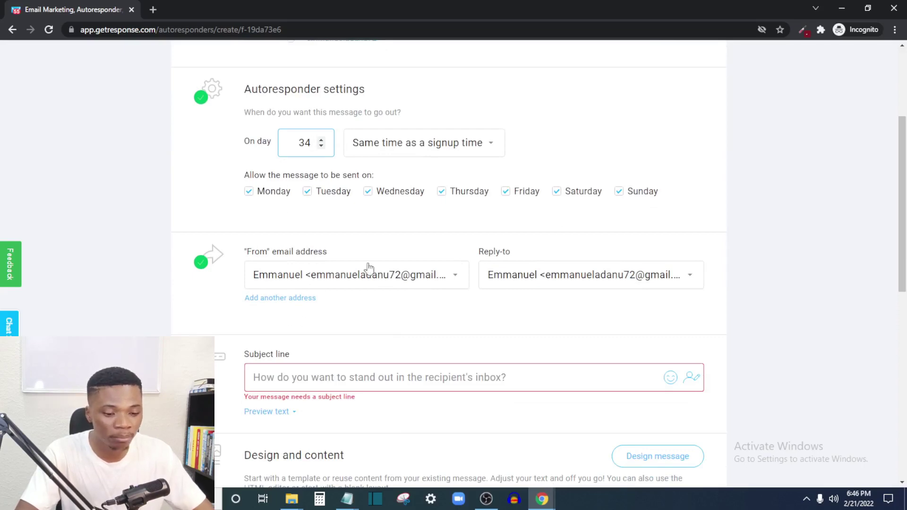
pyautogui.scroll(1, 279, 244)
pyautogui.scroll(3, 279, 244)
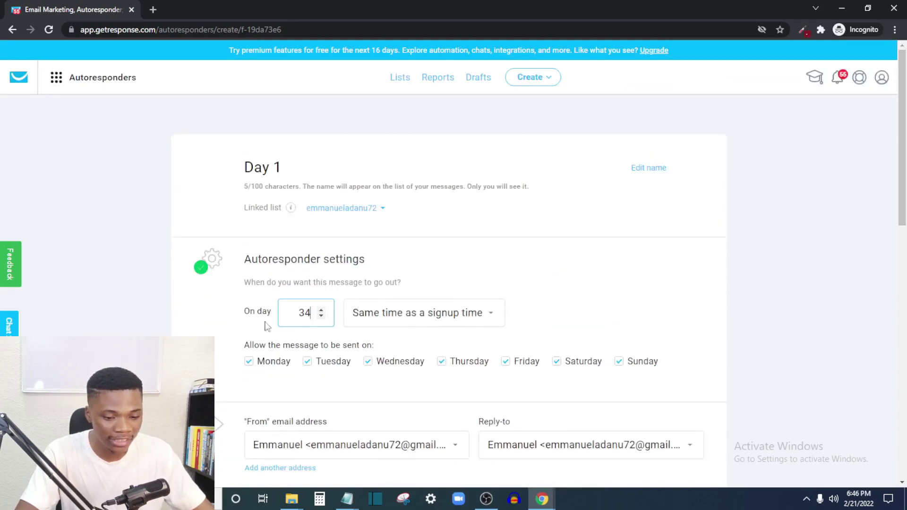
pyautogui.scroll(-6, 454, 348)
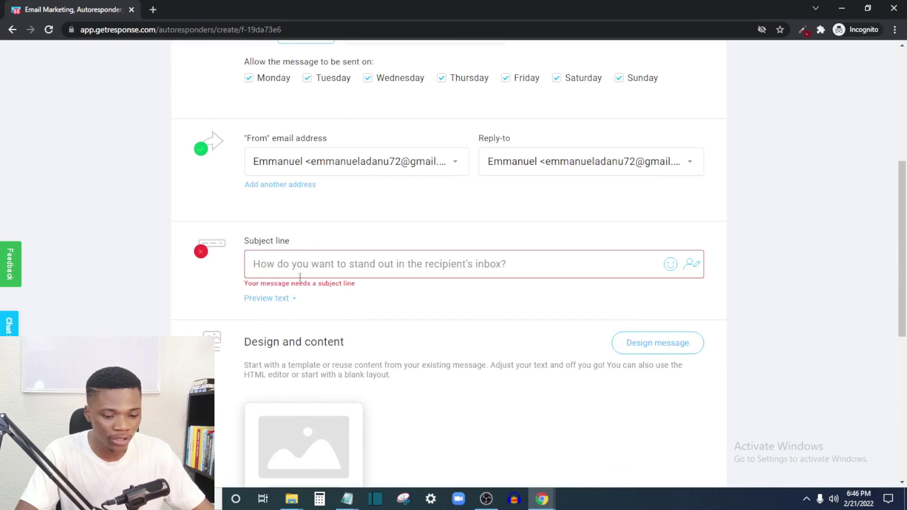
pyautogui.scroll(-5, 300, 278)
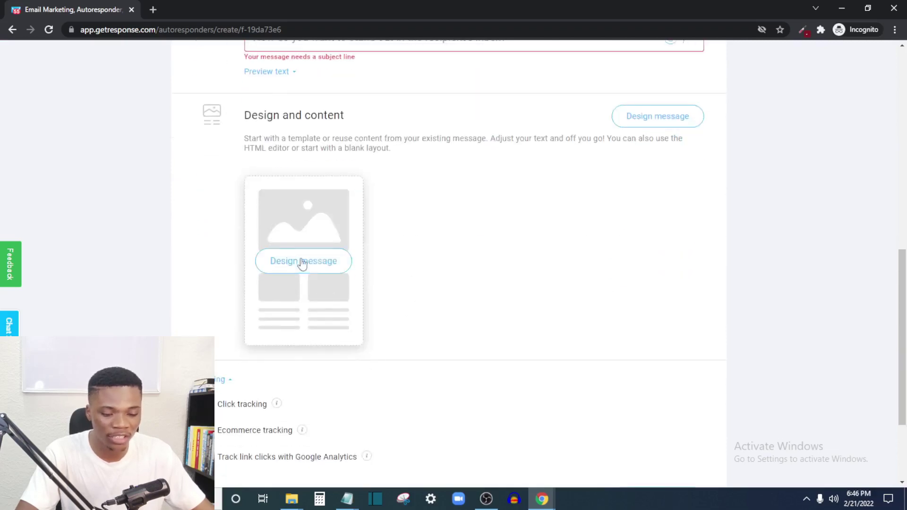
pyautogui.scroll(-3, 636, 413)
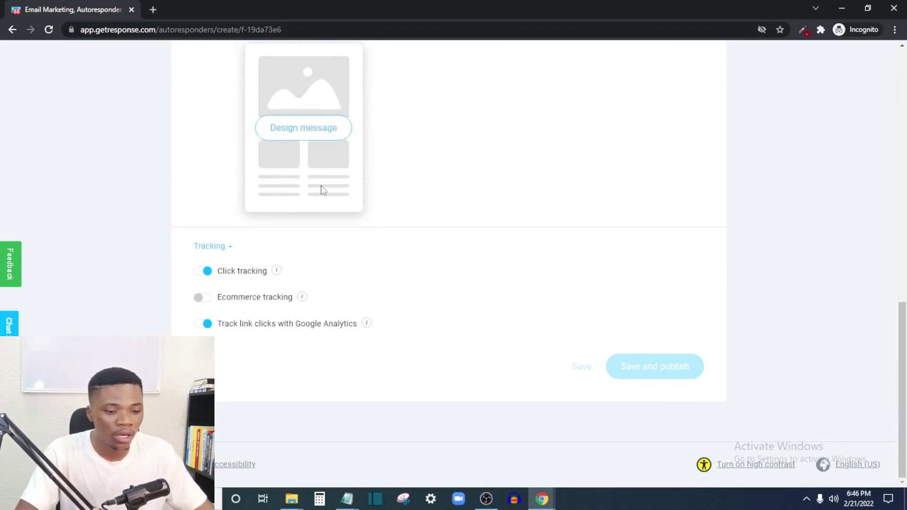
pyautogui.scroll(8, 324, 188)
pyautogui.scroll(4, 321, 212)
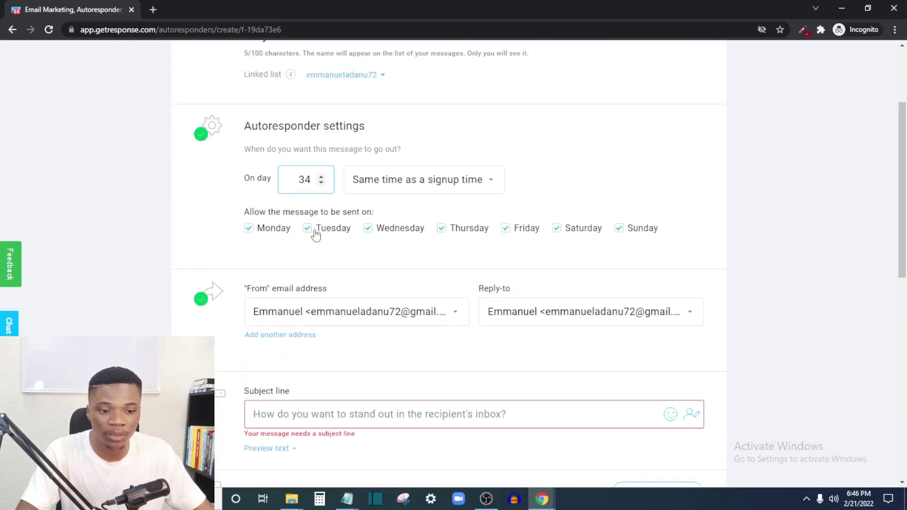
pyautogui.scroll(3, 488, 270)
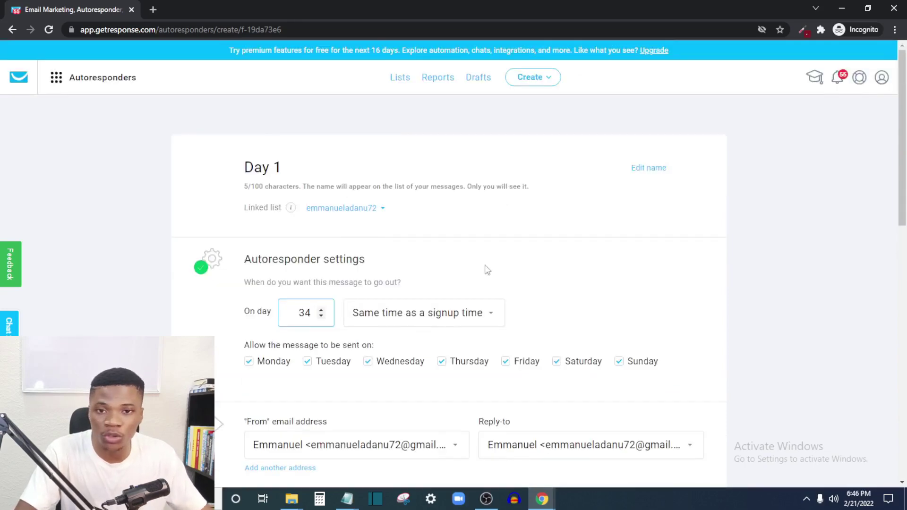